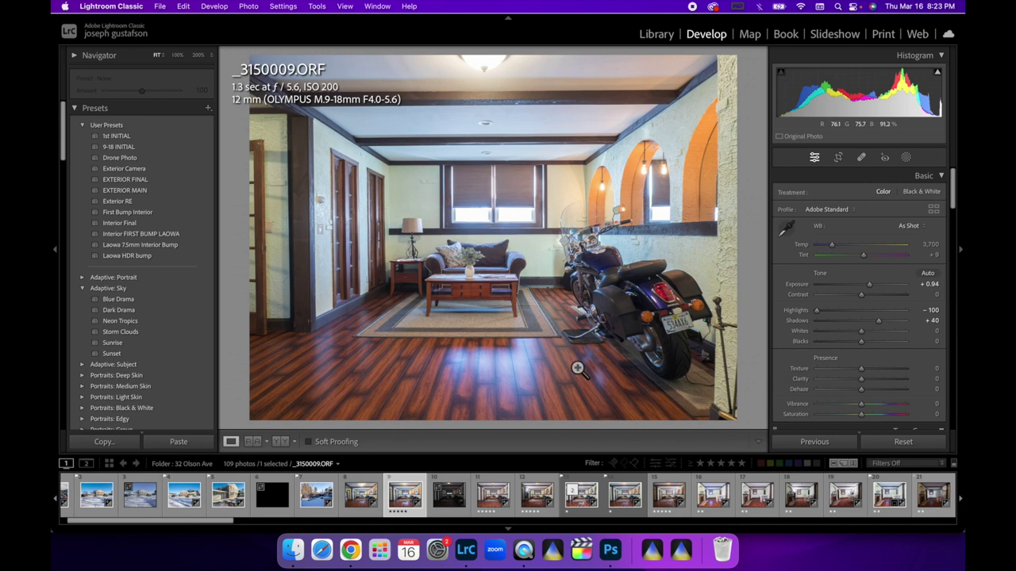
# Step: Reset _3150011.ORF, apply the 9-18 INITIAL preset and pasted ambient settings, and set Exposure to +1.14
pyautogui.click(489, 500)
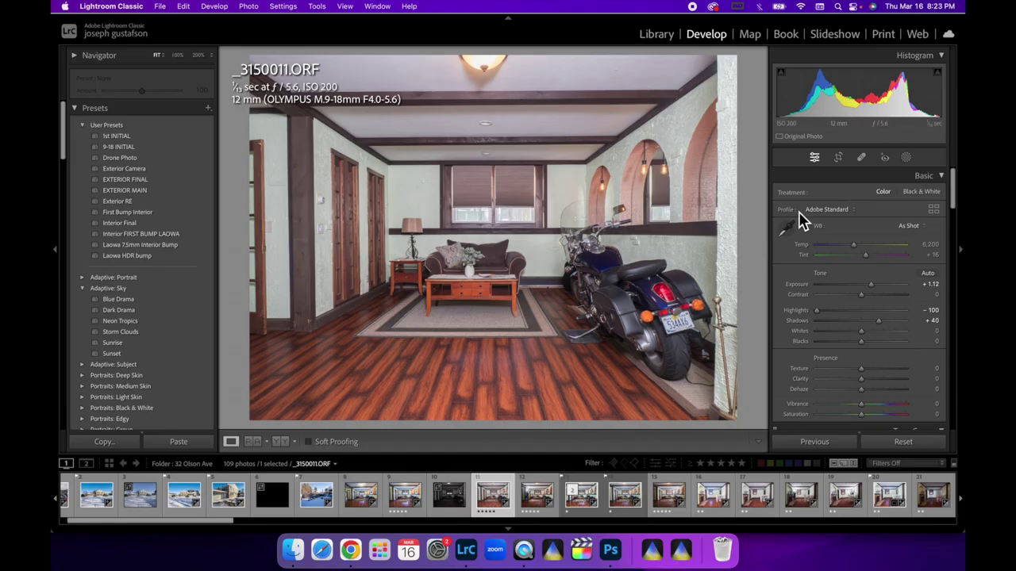
pyautogui.moveTo(854, 116); pyautogui.dragTo(862, 115)
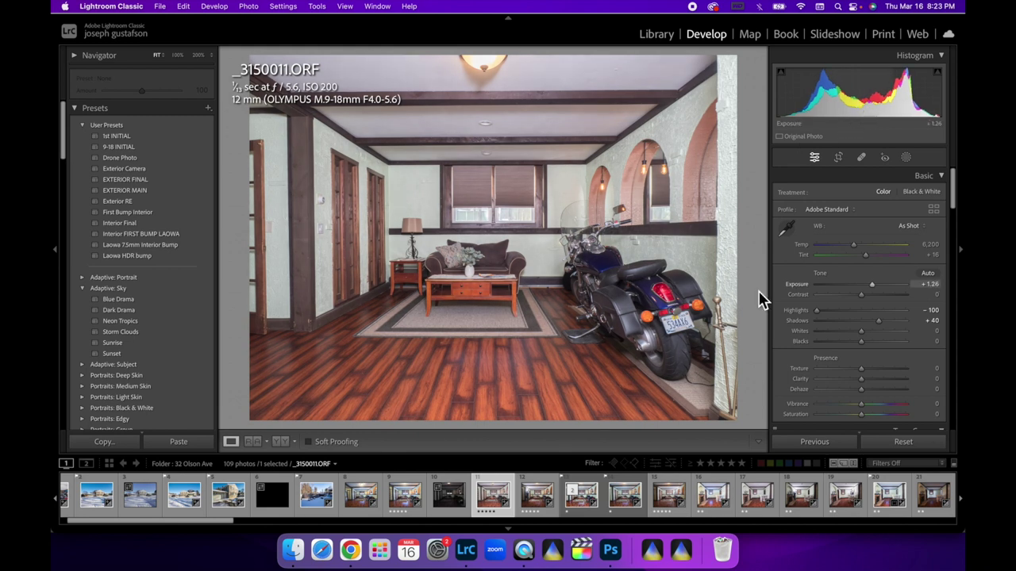
pyautogui.click(915, 446)
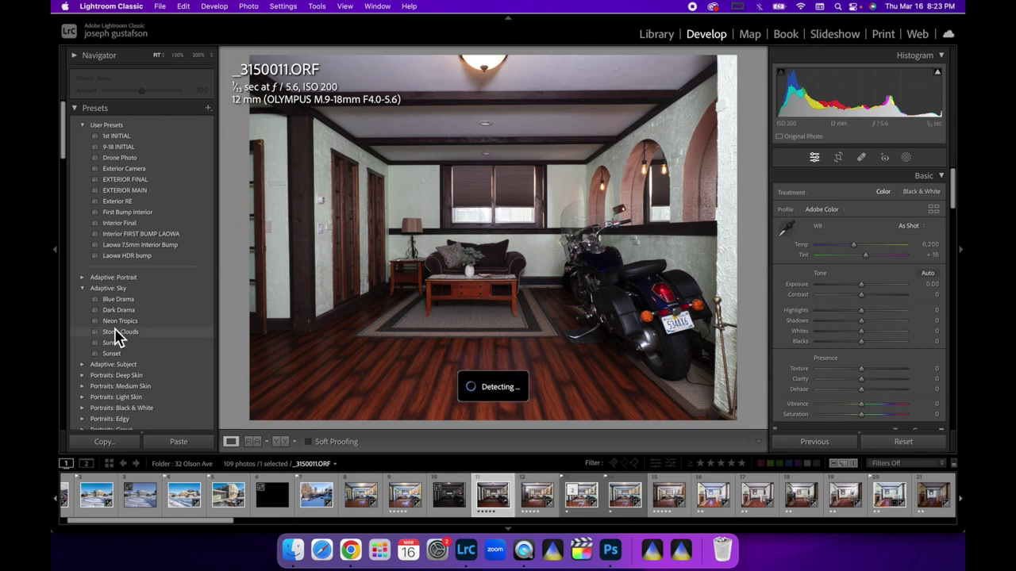
pyautogui.click(123, 150)
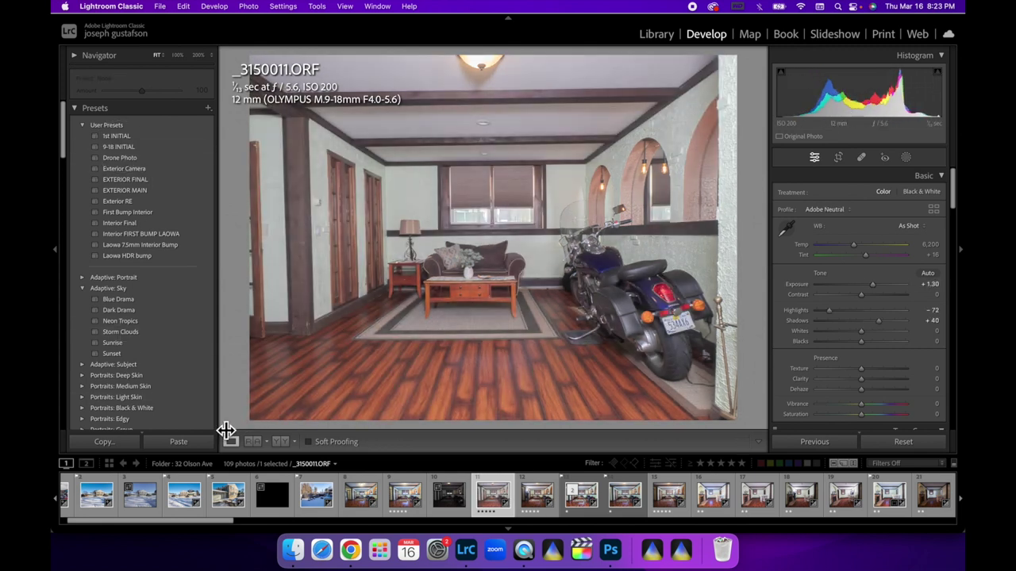
pyautogui.click(190, 443)
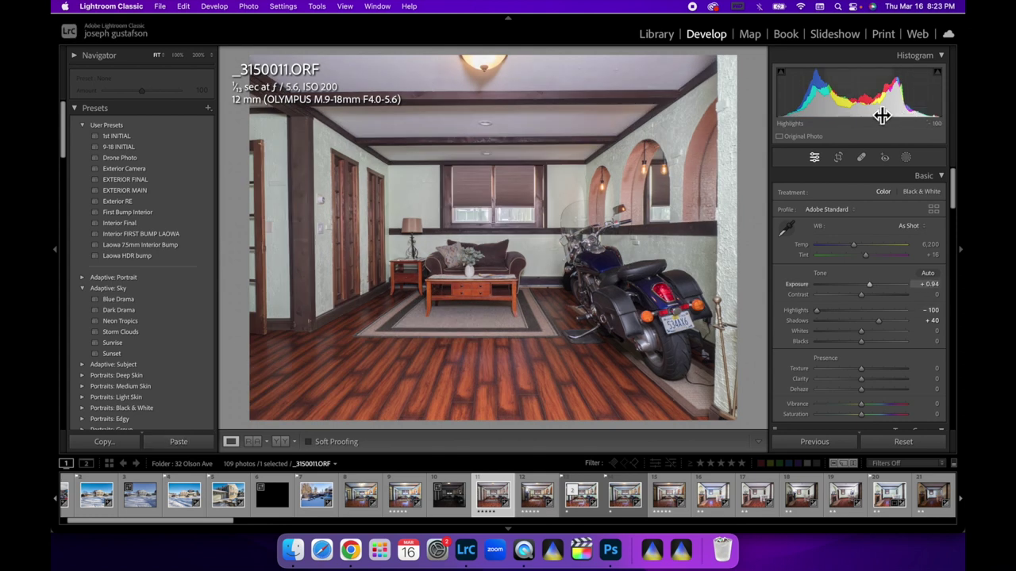
pyautogui.moveTo(857, 103); pyautogui.dragTo(868, 103)
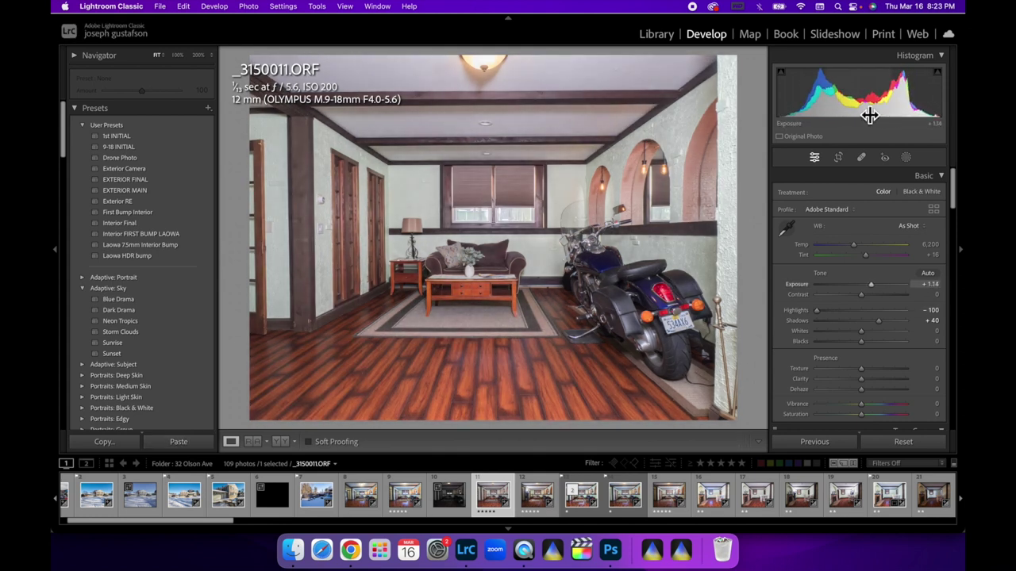
pyautogui.click(537, 513)
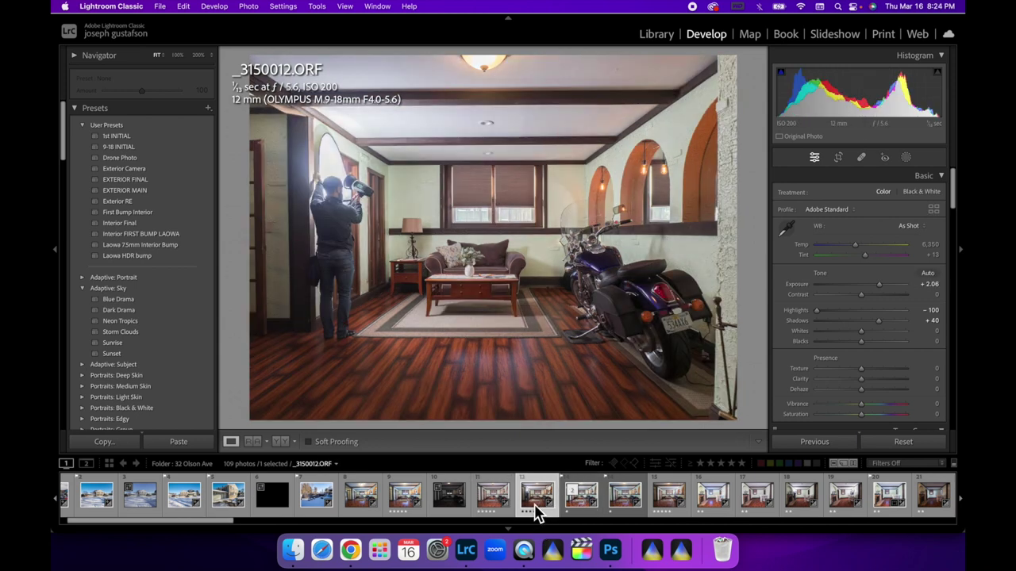
# Step: Raise _3150012.ORF's exposure to +2.16, then switch to _3150013.ORF in the filmstrip
pyautogui.moveTo(876, 114); pyautogui.dragTo(880, 115)
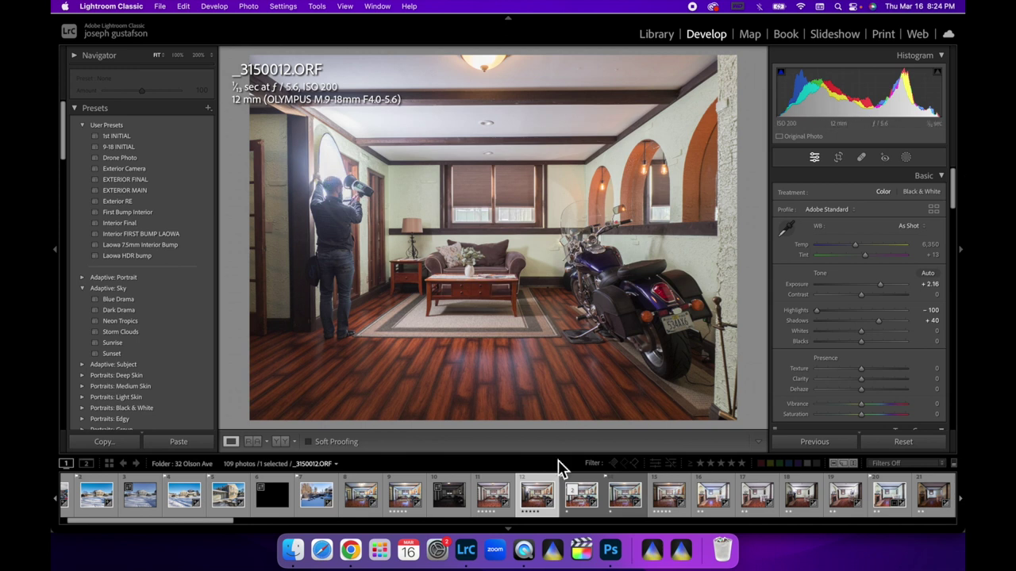
pyautogui.click(660, 511)
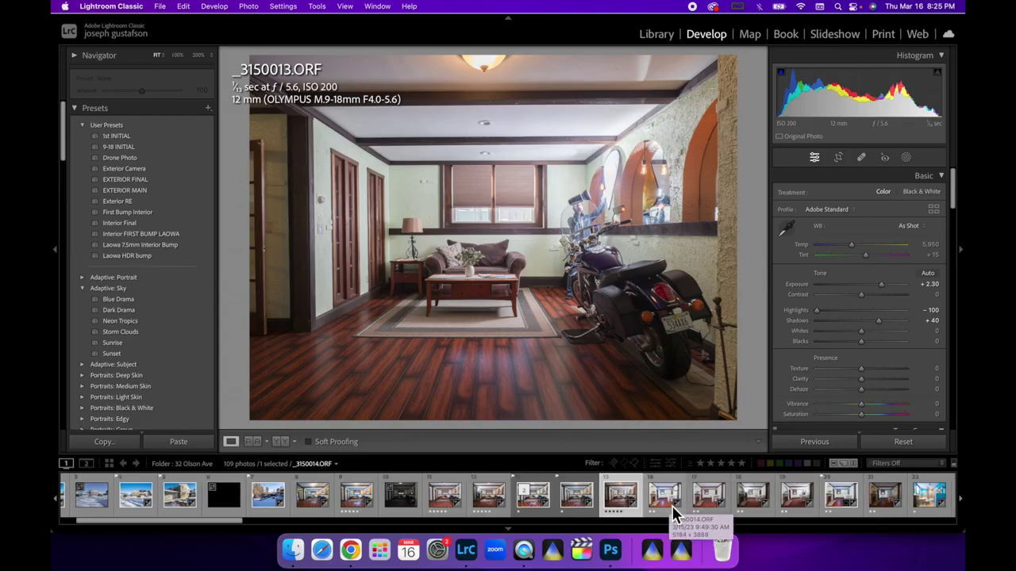
pyautogui.hscroll(2, 641, 508)
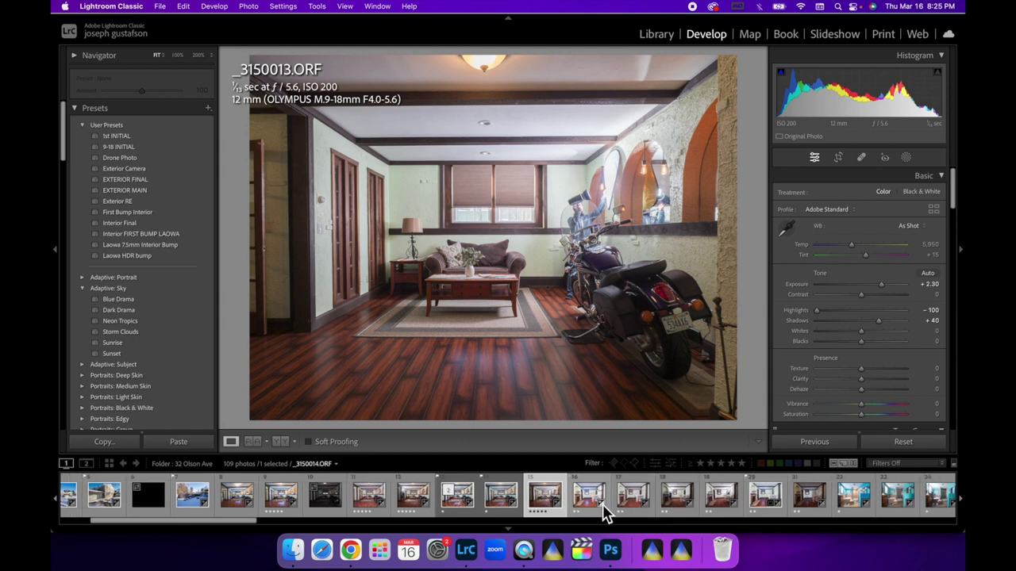
# Step: Preview fireplace frames _3150016 and _3150017, then return to ambient shot _3150009.ORF
pyautogui.click(669, 507)
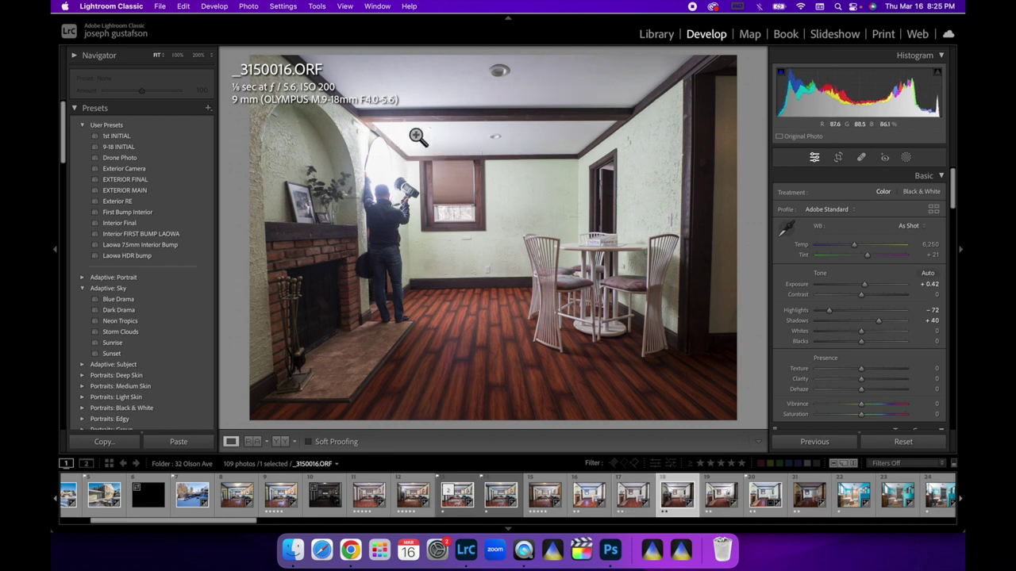
pyautogui.click(720, 504)
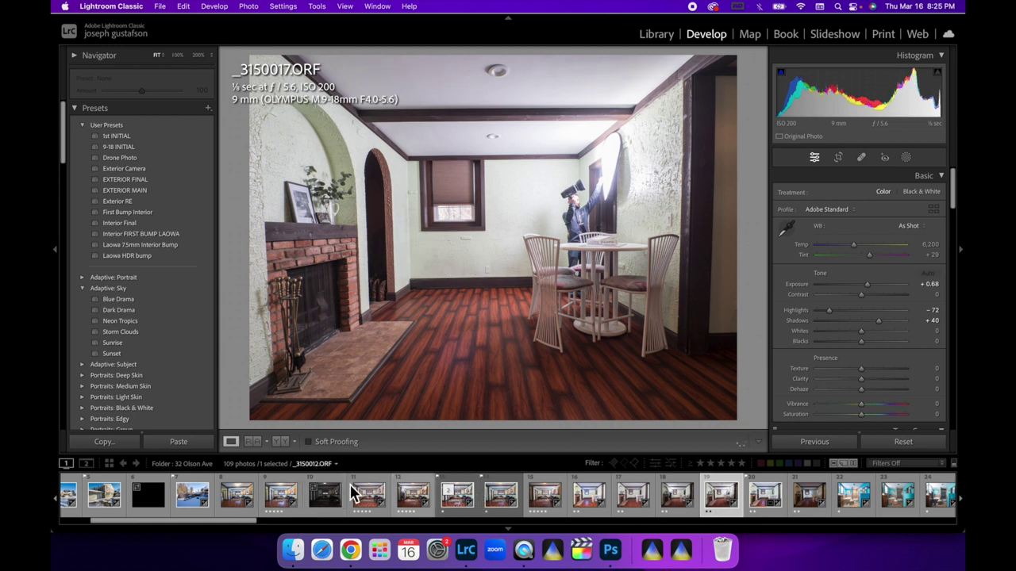
pyautogui.click(280, 502)
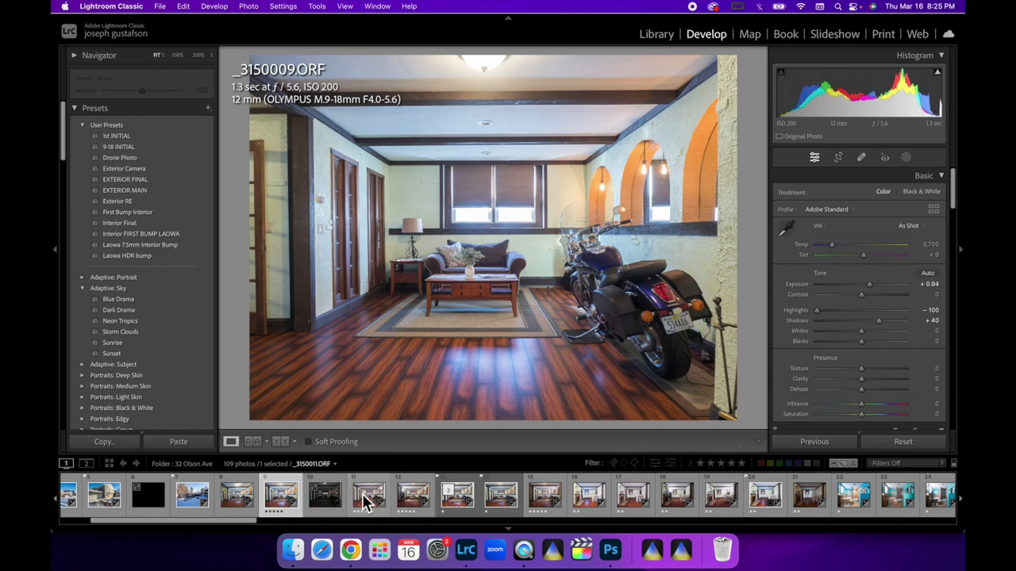
# Step: Add _3150011, _3150012 and _3150013 to the selection and open all four as Photoshop layers
pyautogui.keyDown('super'); pyautogui.click(365, 501); pyautogui.keyUp('super')
pyautogui.keyDown('super'); pyautogui.click(414, 508); pyautogui.keyUp('super')
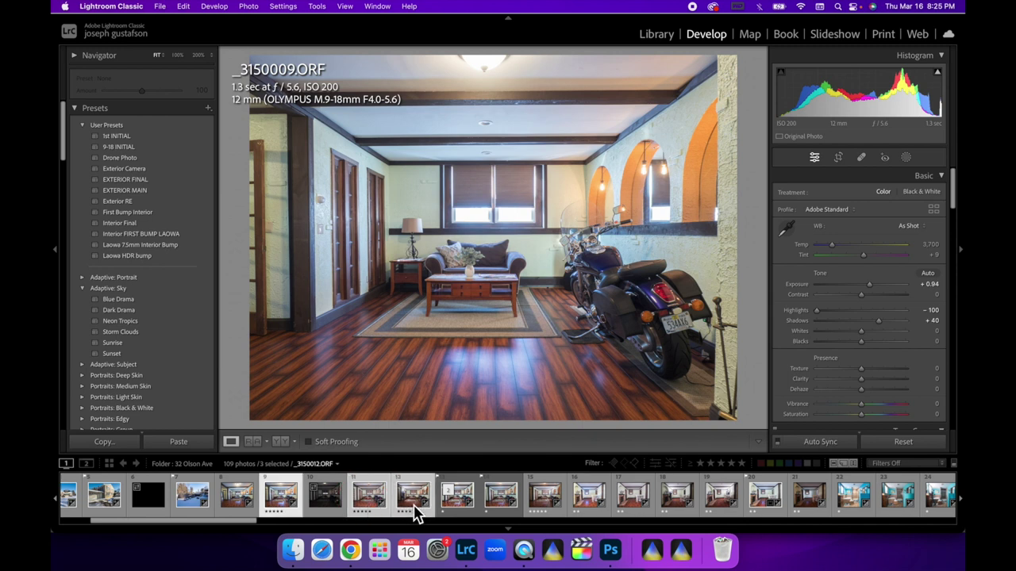
pyautogui.keyDown('super'); pyautogui.click(543, 508); pyautogui.keyUp('super')
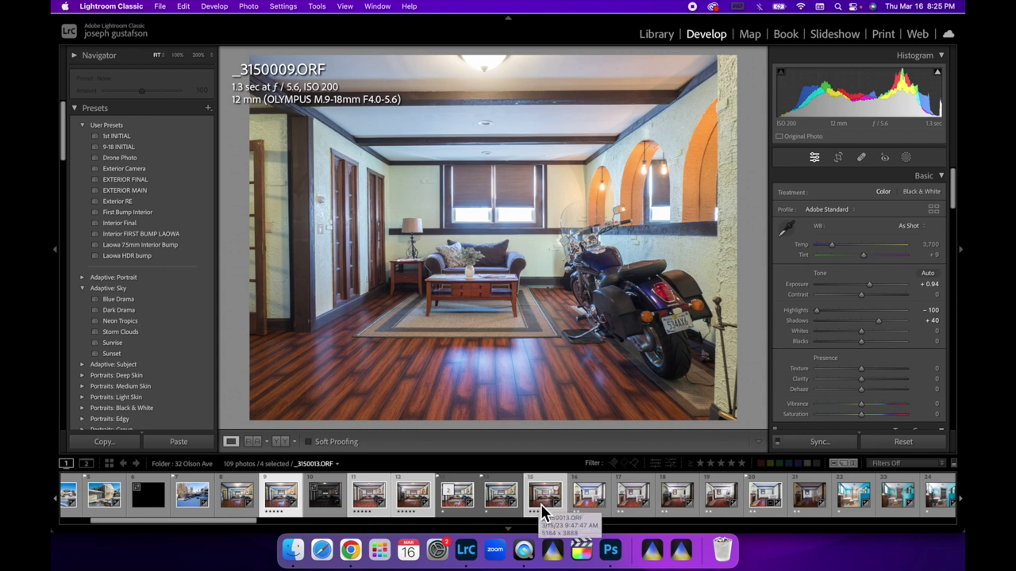
pyautogui.rightClick(541, 506)
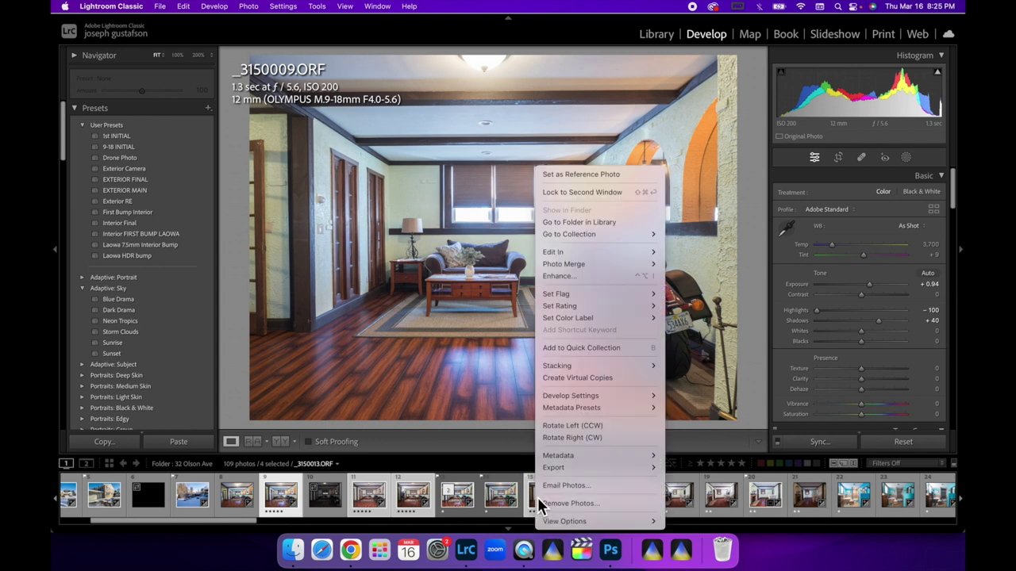
pyautogui.moveTo(583, 256)
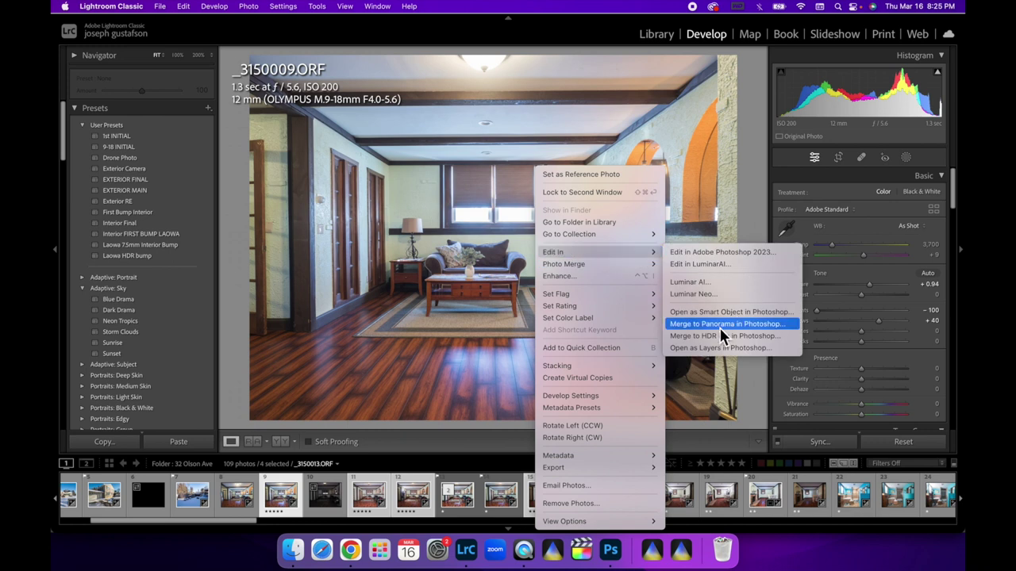
pyautogui.click(717, 349)
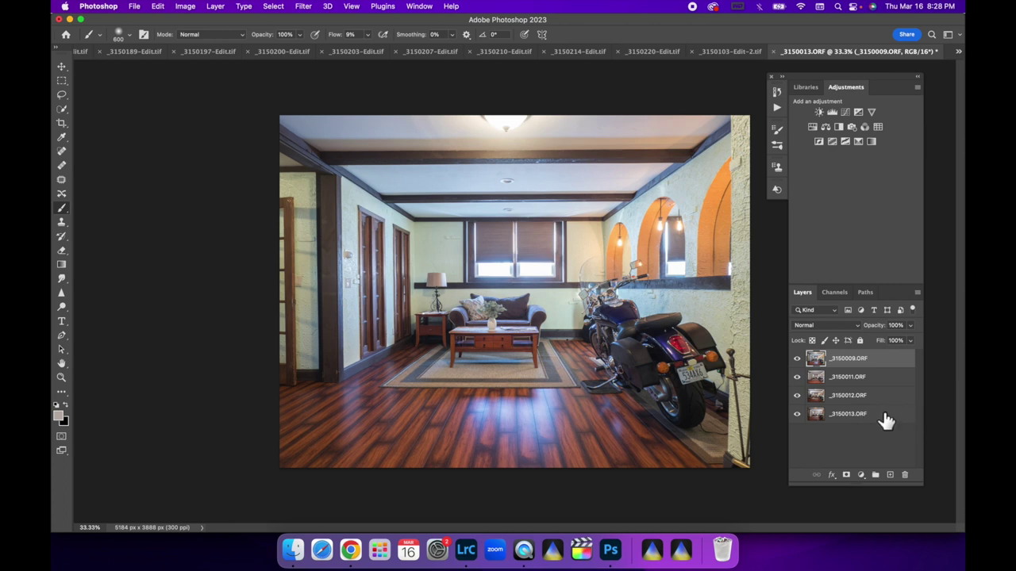
# Step: Auto-align all four exposure layers with the Auto projection, then deselect the layers
pyautogui.keyDown('shift'); pyautogui.click(887, 421); pyautogui.keyUp('shift')
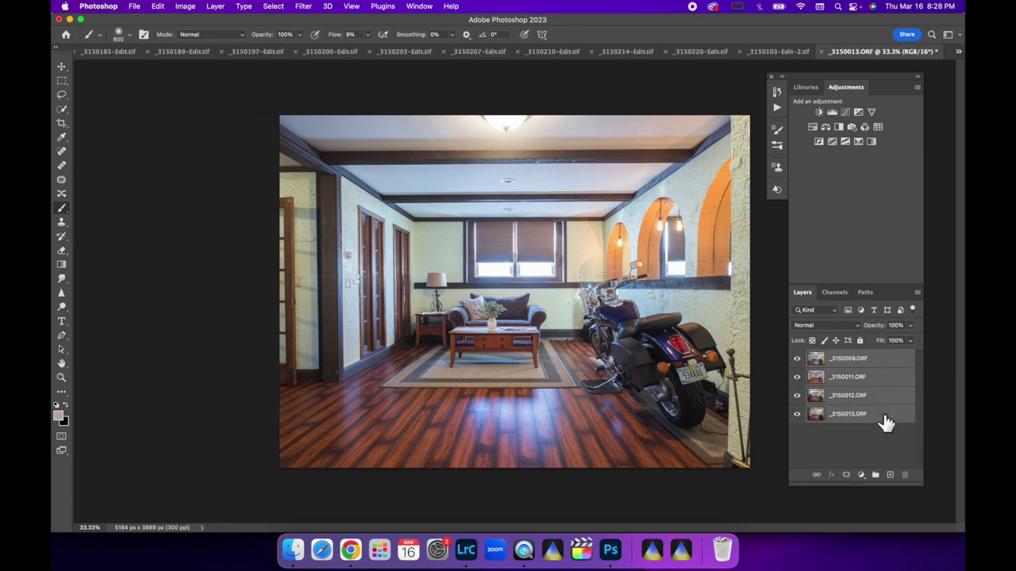
pyautogui.click(158, 6)
pyautogui.click(185, 257)
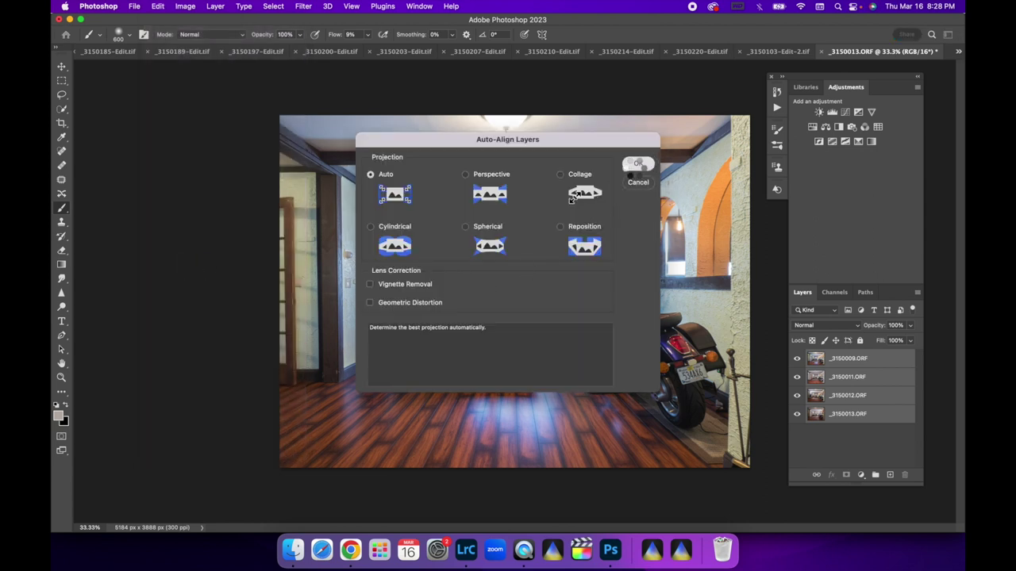
pyautogui.click(638, 165)
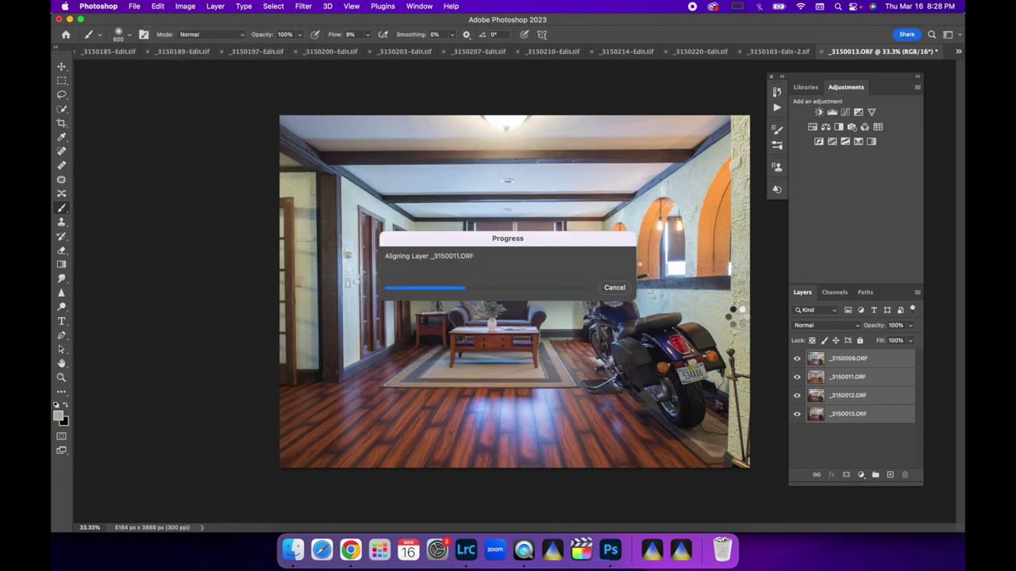
pyautogui.click(878, 452)
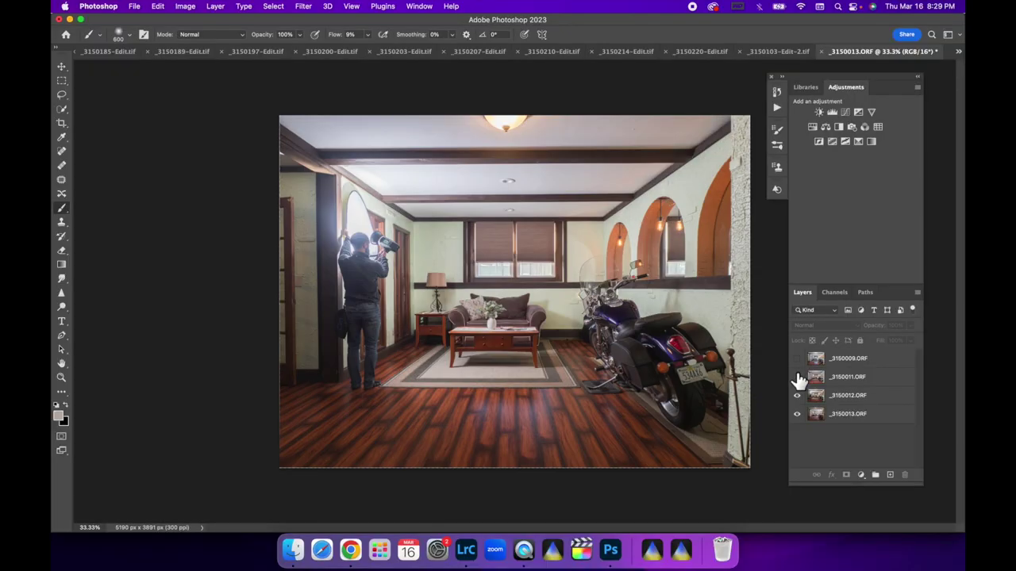
# Step: Dismiss the no-layer alert and zoom around the room, ending with the whole composite in view
pyautogui.click(370, 255)
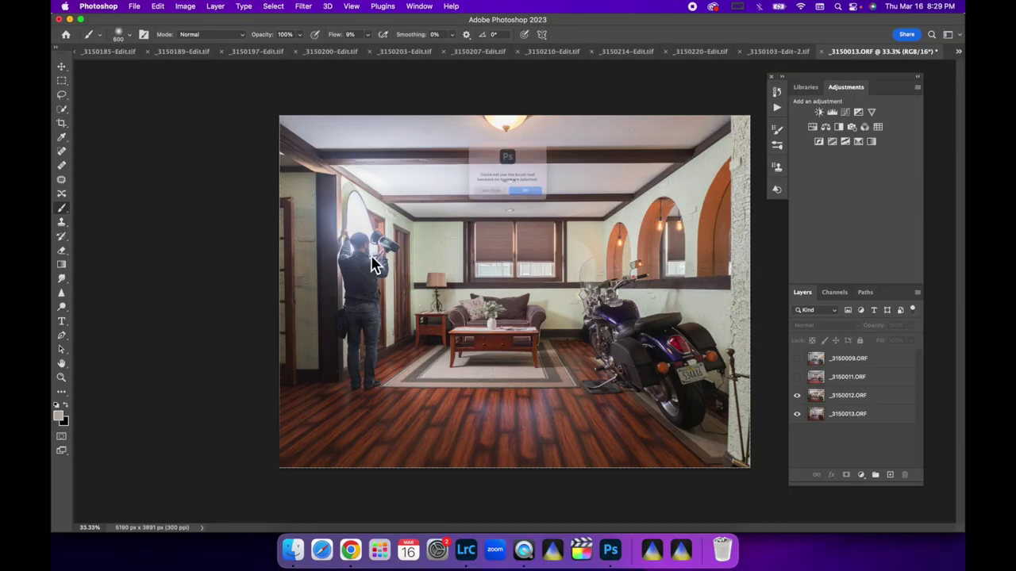
pyautogui.click(545, 211)
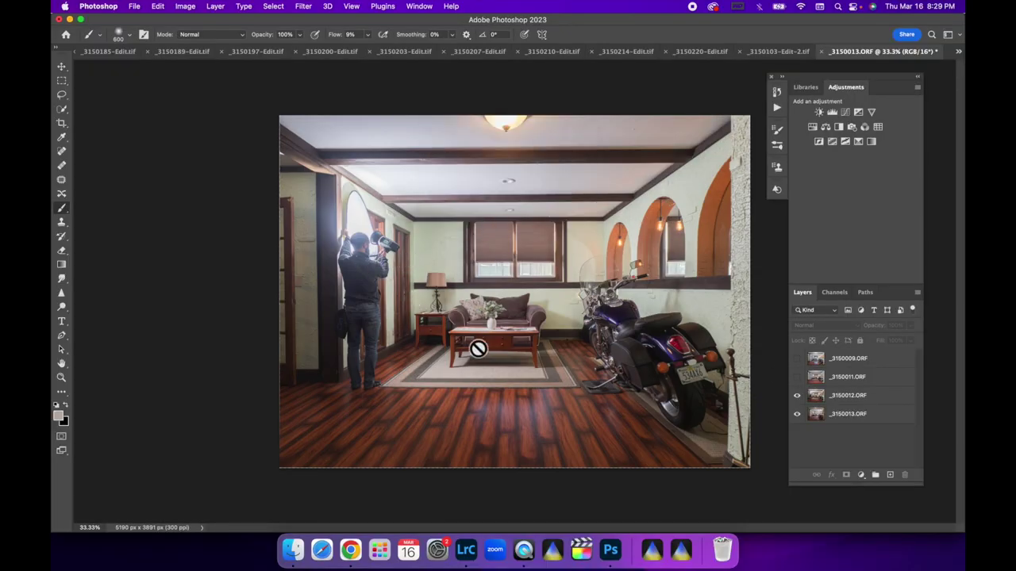
pyautogui.press('super+equal')
pyautogui.press('super+equal')
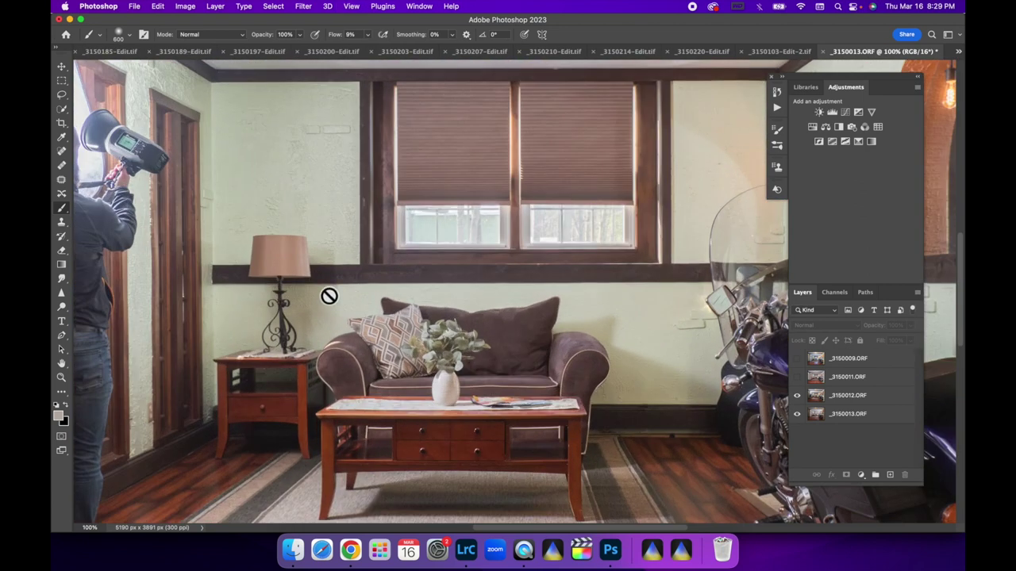
pyautogui.hscroll(-5, 329, 294)
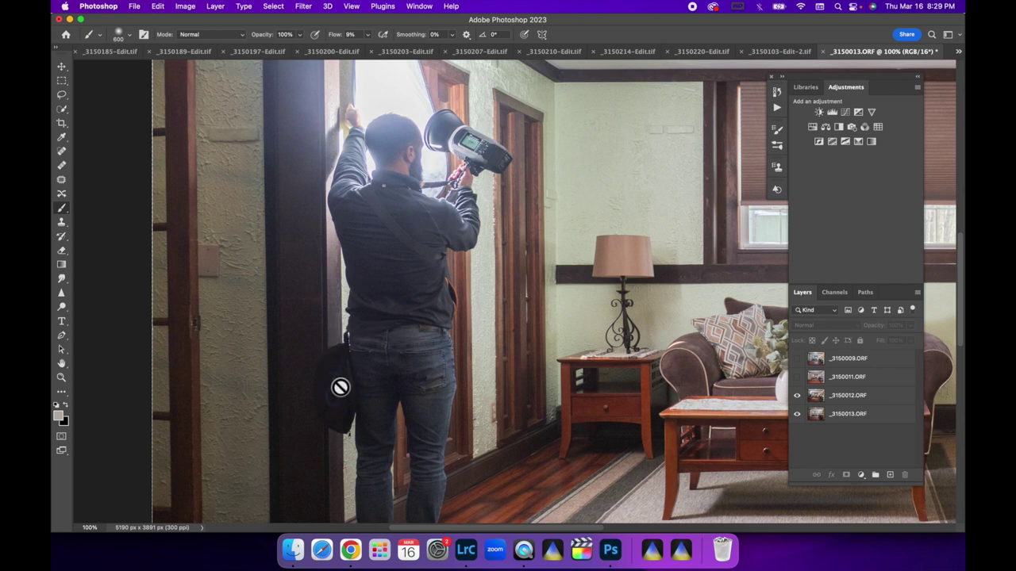
pyautogui.scroll(5, 351, 340)
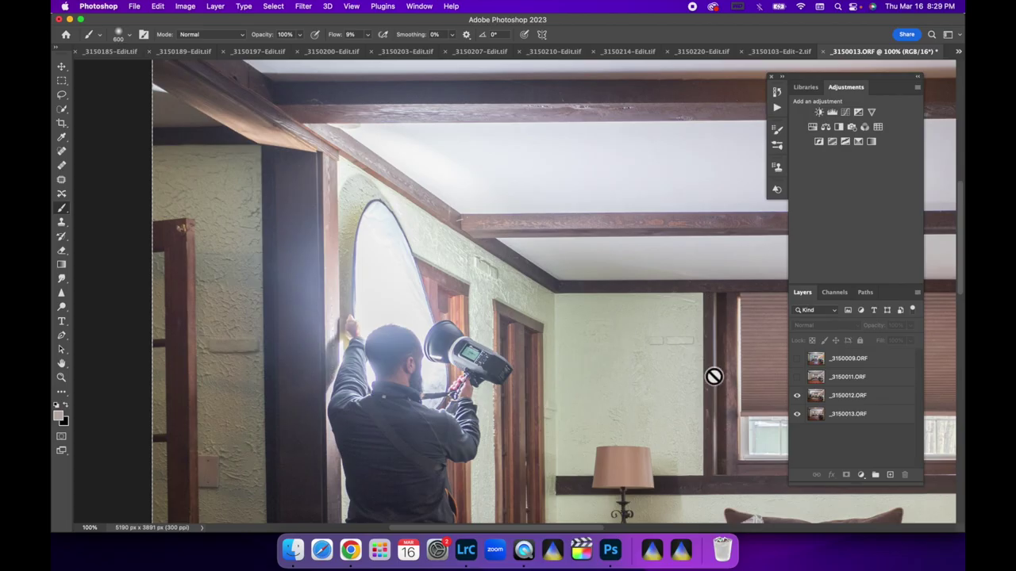
pyautogui.press('super+minus')
pyautogui.press('super+minus')
pyautogui.press('super+minus')
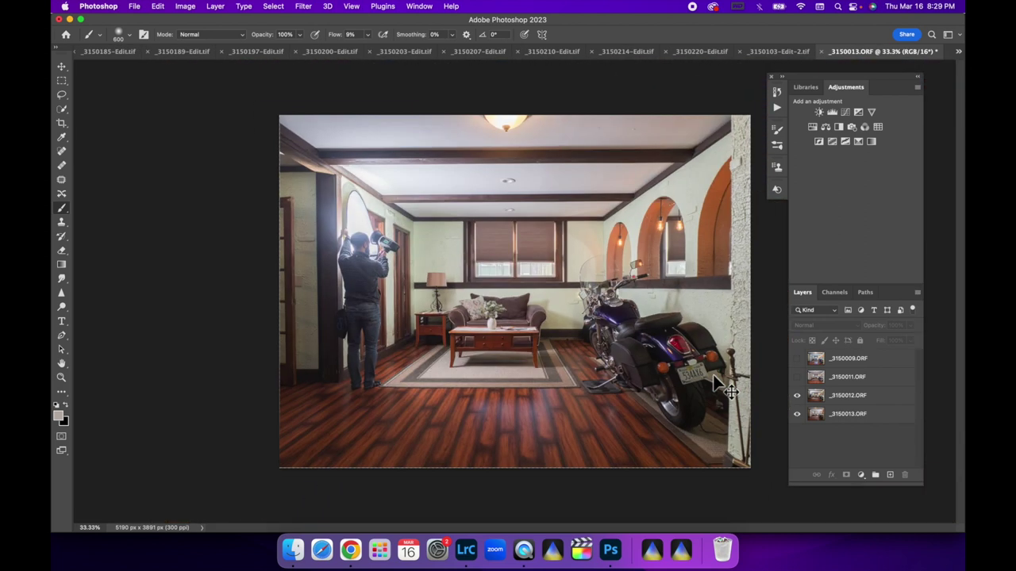
pyautogui.click(797, 378)
# Step: Toggle _3150009 and _3150011 visibility to compare exposures, leaving the photographer shot showing
pyautogui.click(796, 359)
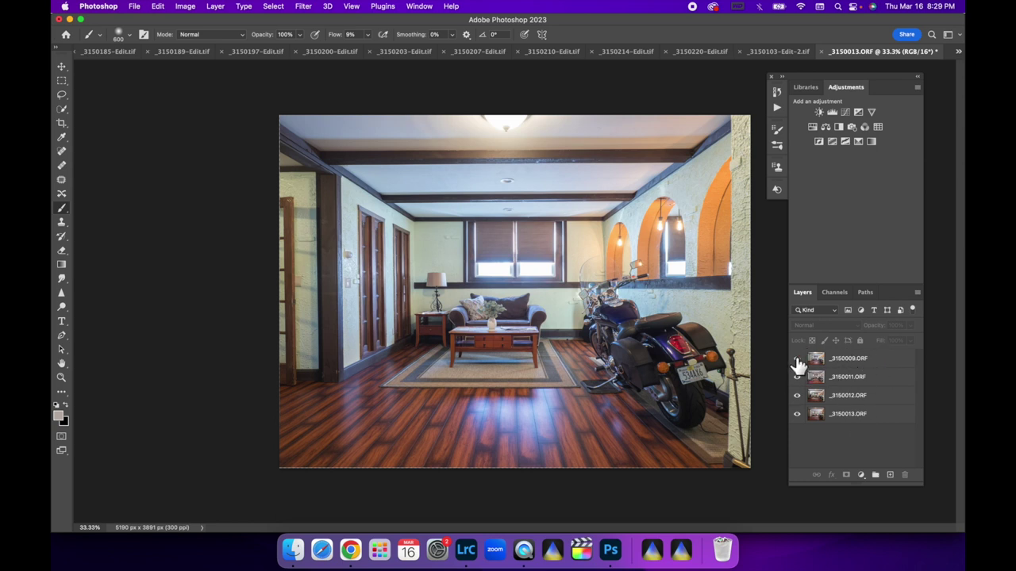
pyautogui.click(798, 360)
pyautogui.click(797, 378)
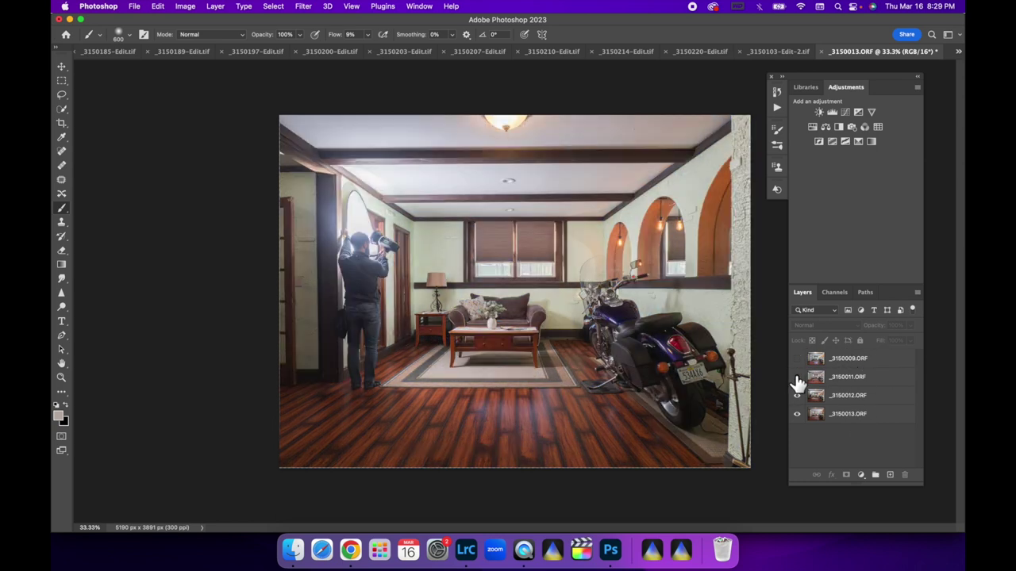
# Step: Give _3150012.ORF an inverted mask with a gradient revealing its right side, then show _3150011
pyautogui.click(887, 401)
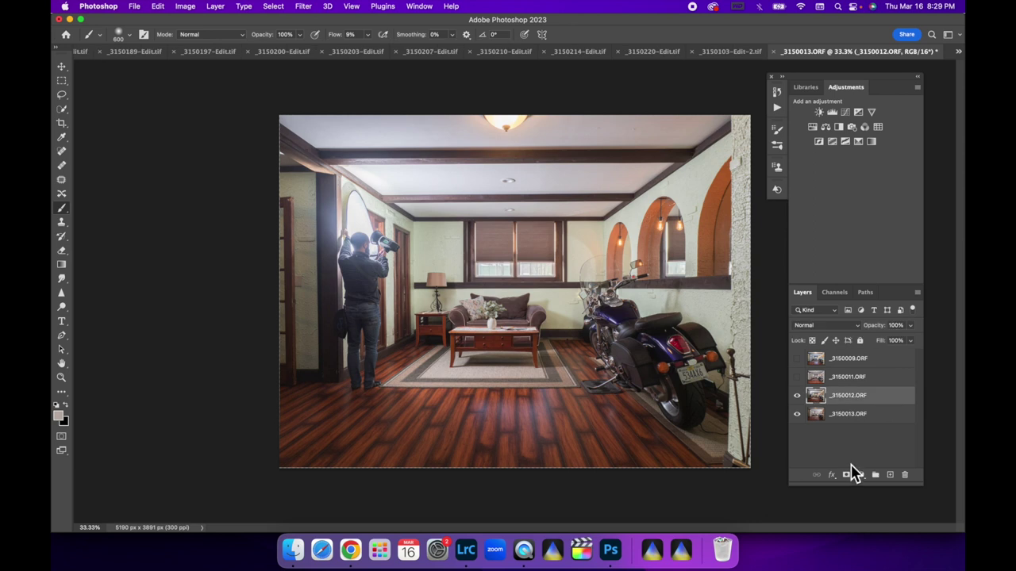
pyautogui.click(846, 475)
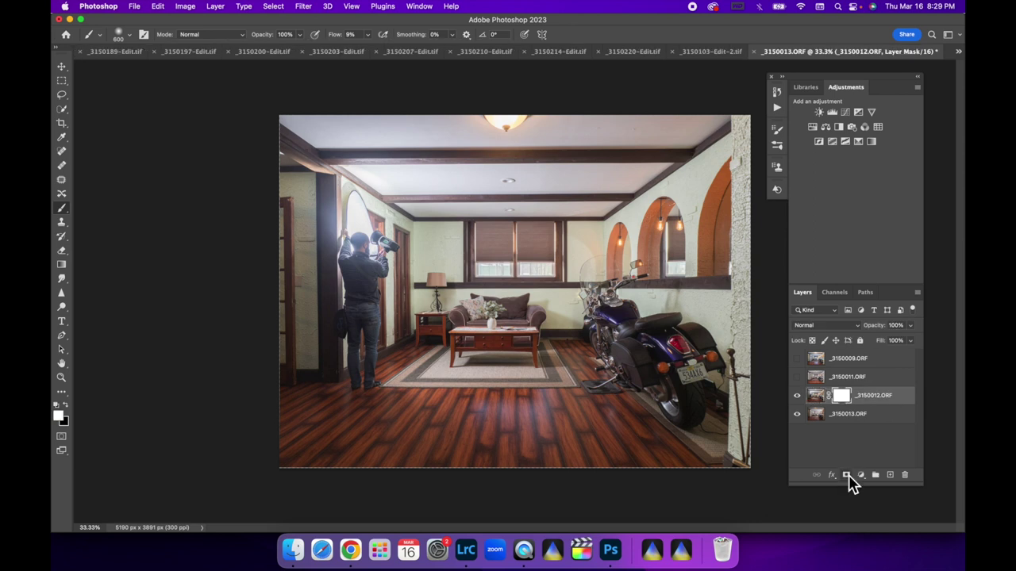
pyautogui.press('super+i')
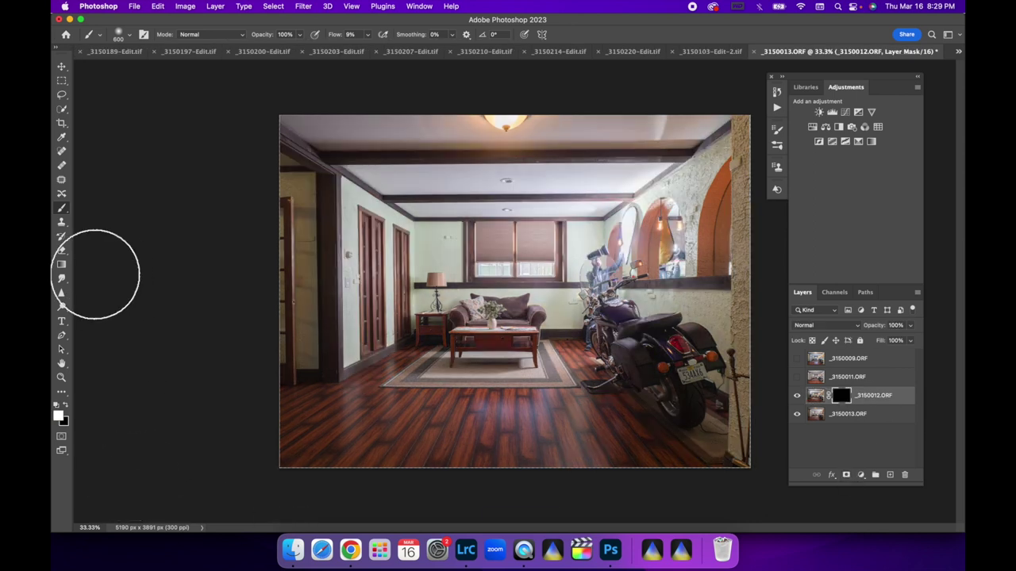
pyautogui.click(63, 268)
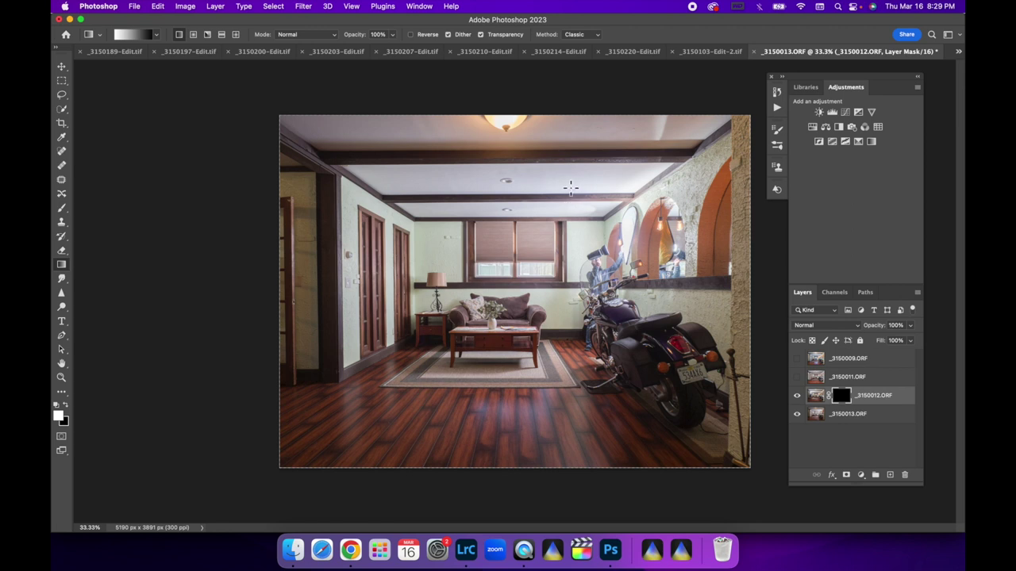
pyautogui.moveTo(477, 188); pyautogui.dragTo(473, 189)
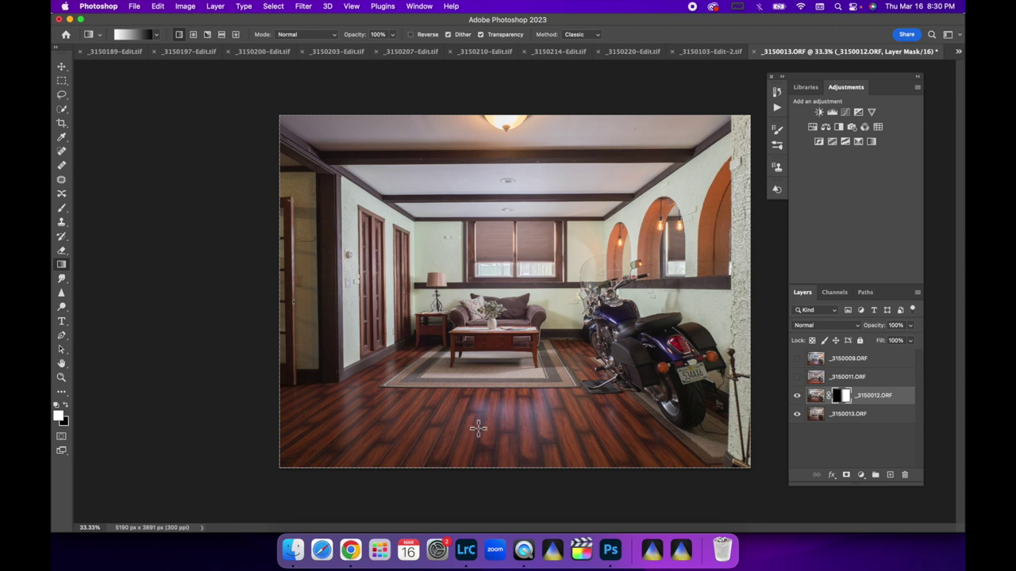
pyautogui.click(797, 378)
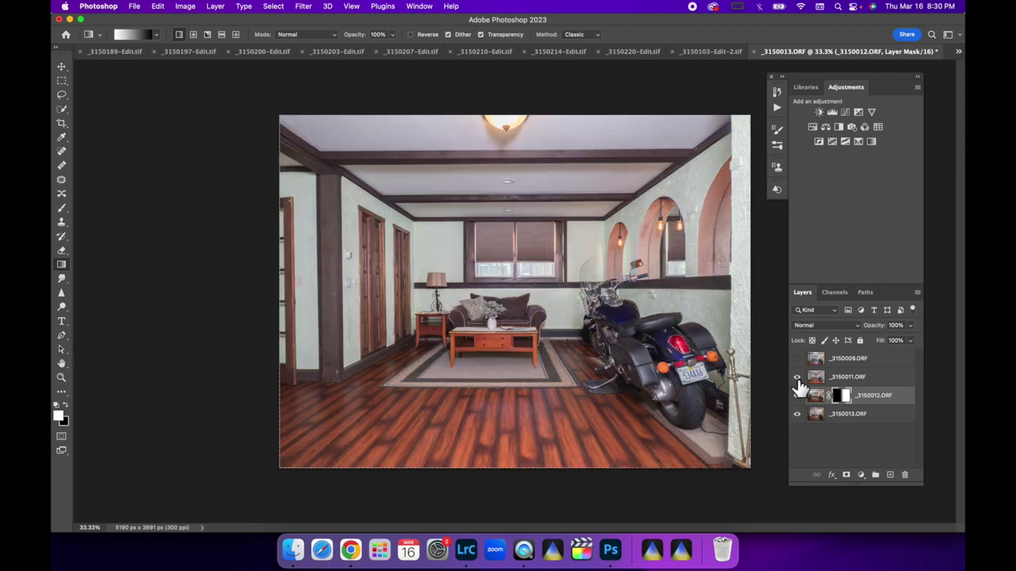
# Step: Set _3150011.ORF to Lighten blend mode at 60% opacity
pyautogui.click(883, 381)
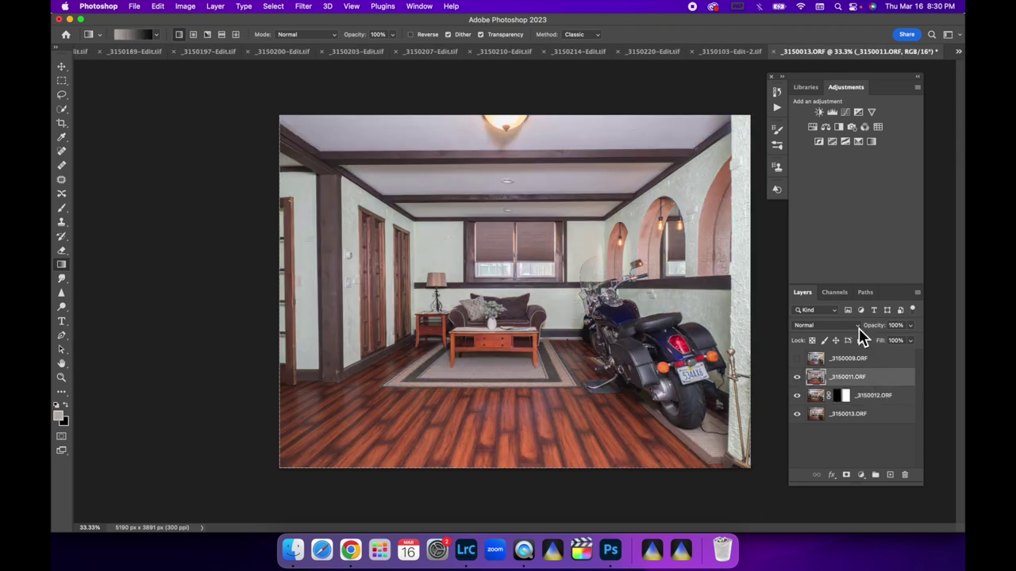
pyautogui.click(857, 327)
pyautogui.click(827, 415)
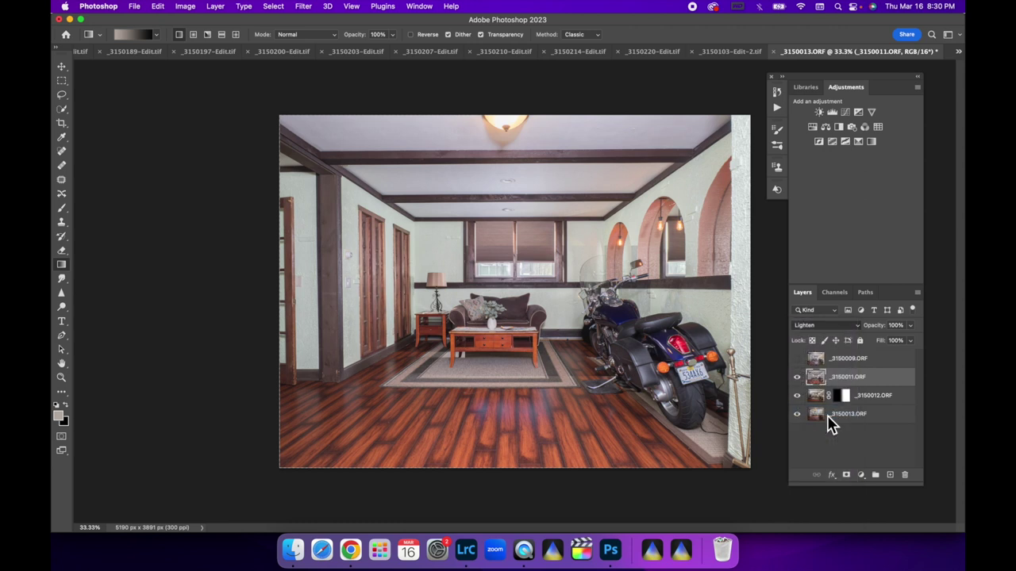
pyautogui.click(797, 378)
pyautogui.click(797, 378)
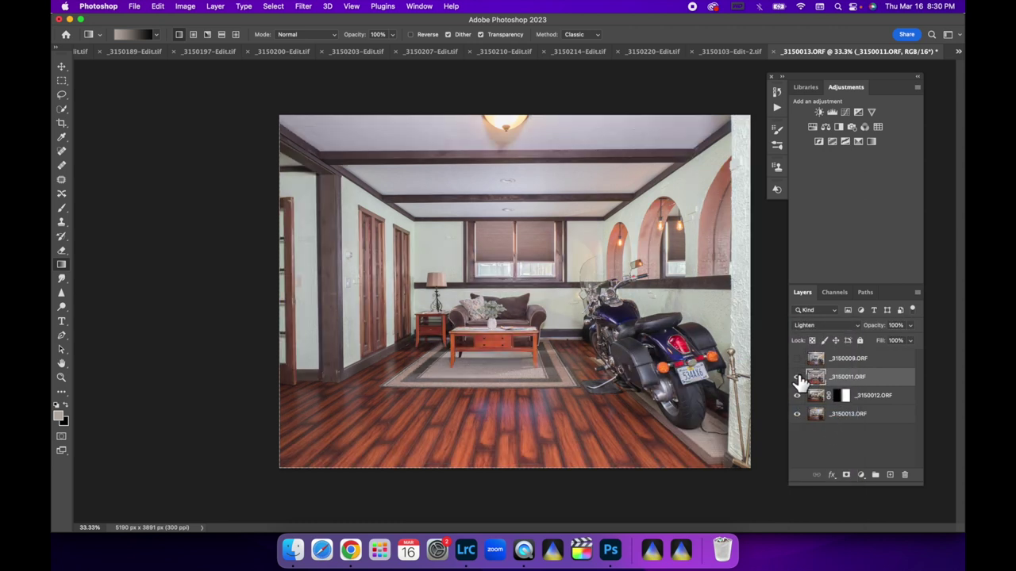
pyautogui.click(913, 329)
pyautogui.moveTo(912, 340)
pyautogui.mouseDown()
pyautogui.moveTo(892, 340)
pyautogui.moveTo(894, 348)
pyautogui.mouseUp()
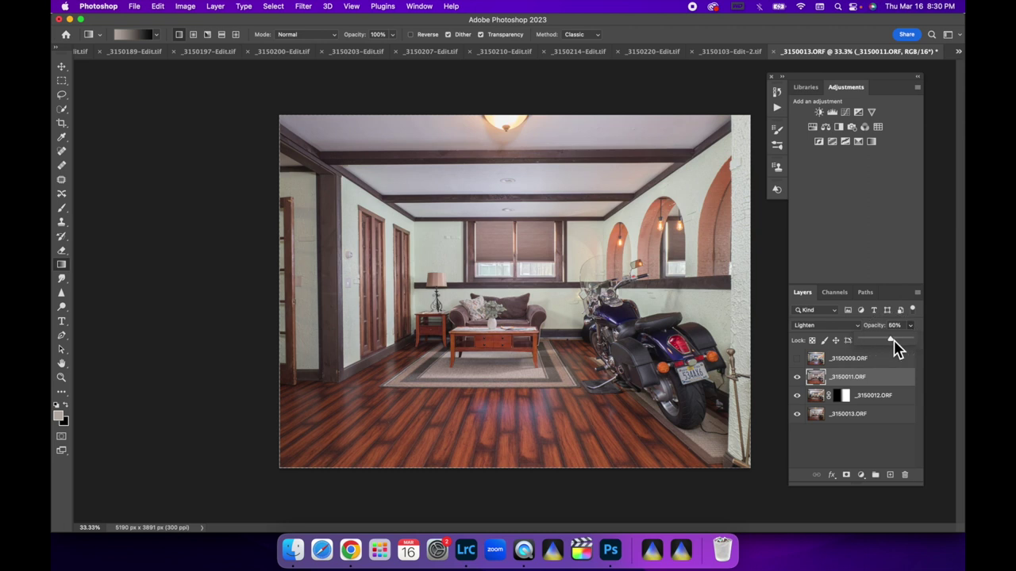
pyautogui.click(851, 388)
# Step: Turn on the top _3150009.ORF layer and set its blend mode to Luminosity
pyautogui.click(866, 359)
pyautogui.click(797, 360)
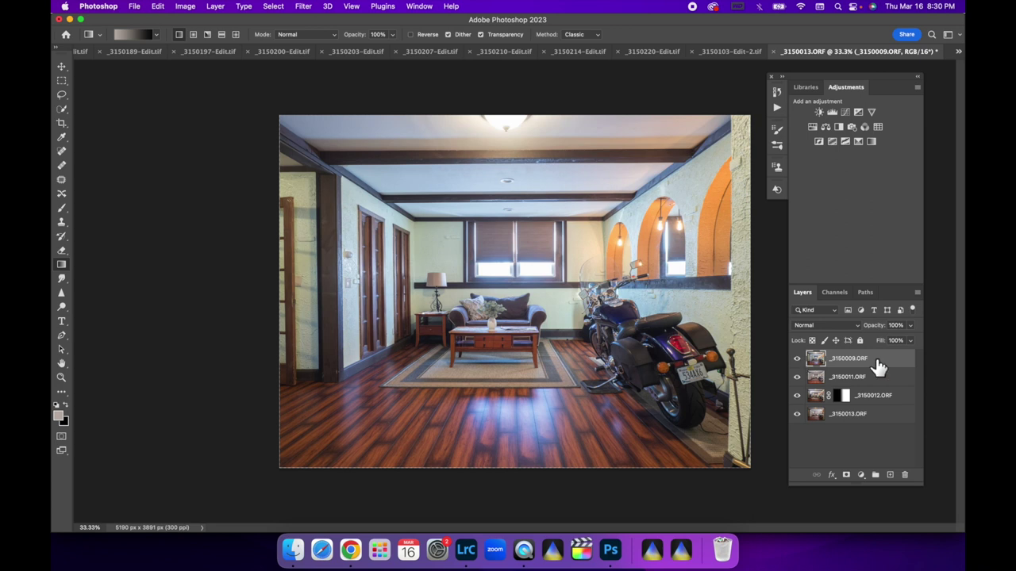
pyautogui.click(849, 325)
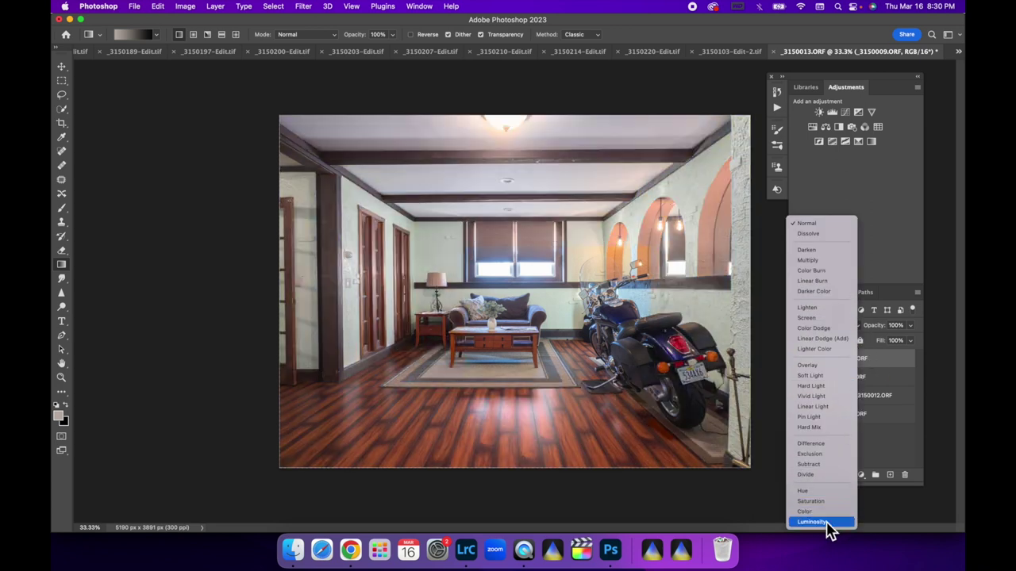
pyautogui.click(826, 522)
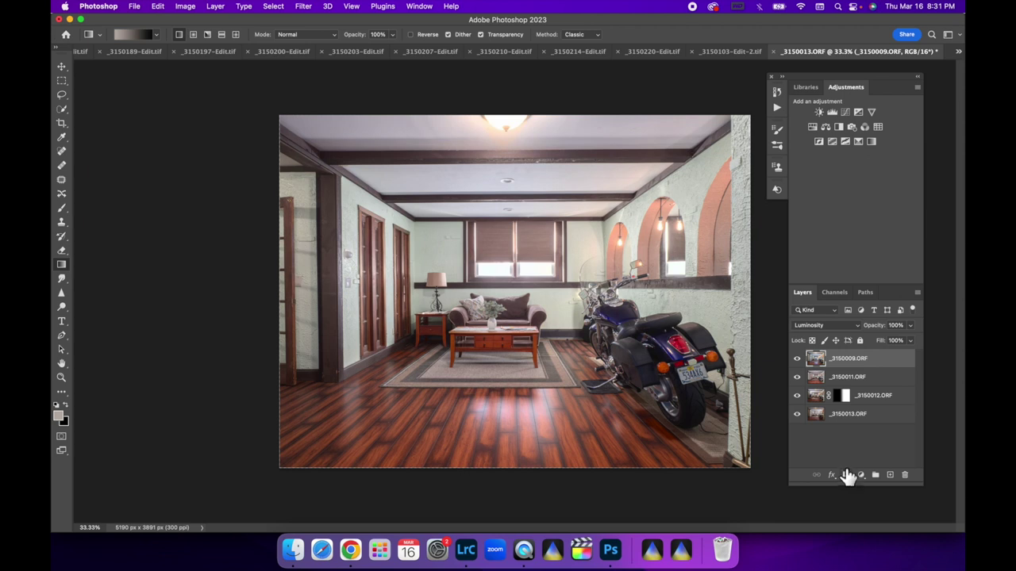
# Step: Add an inverted mask to _3150009.ORF and paint it into the floor and rear wheel with a 700 px, 5% flow brush
pyautogui.click(846, 475)
pyautogui.press('super+i')
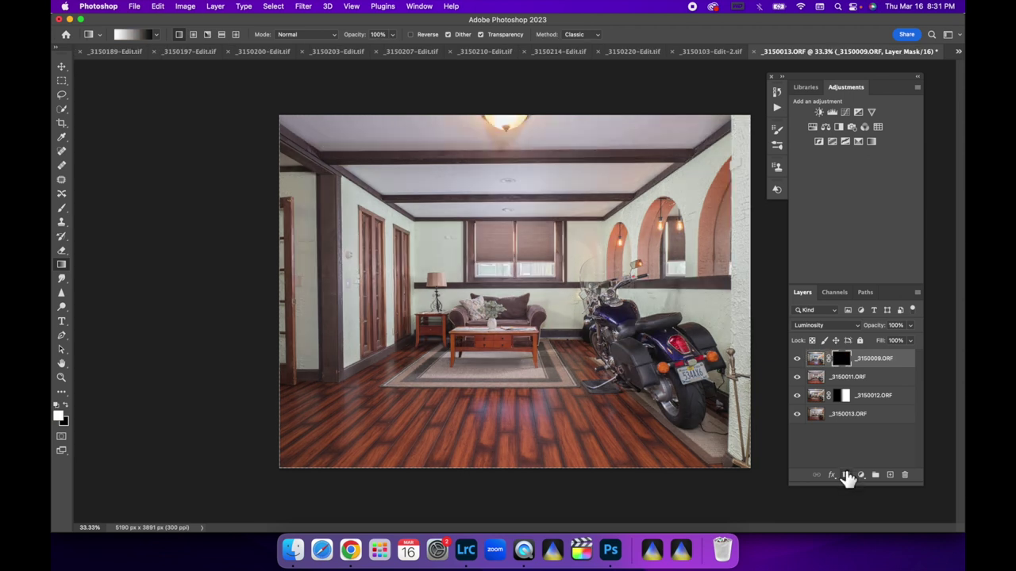
pyautogui.click(62, 209)
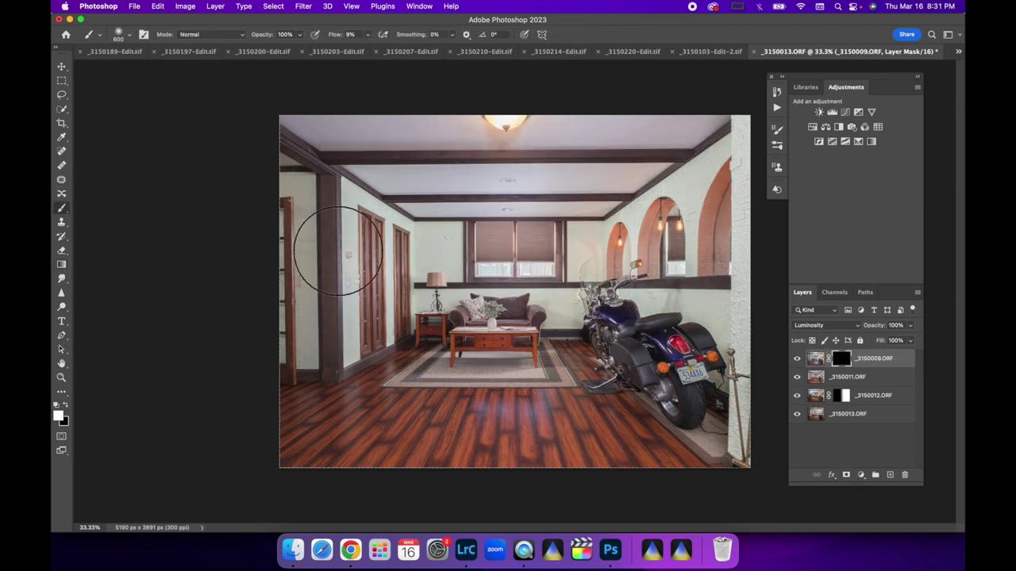
pyautogui.moveTo(368, 34); pyautogui.dragTo(370, 50)
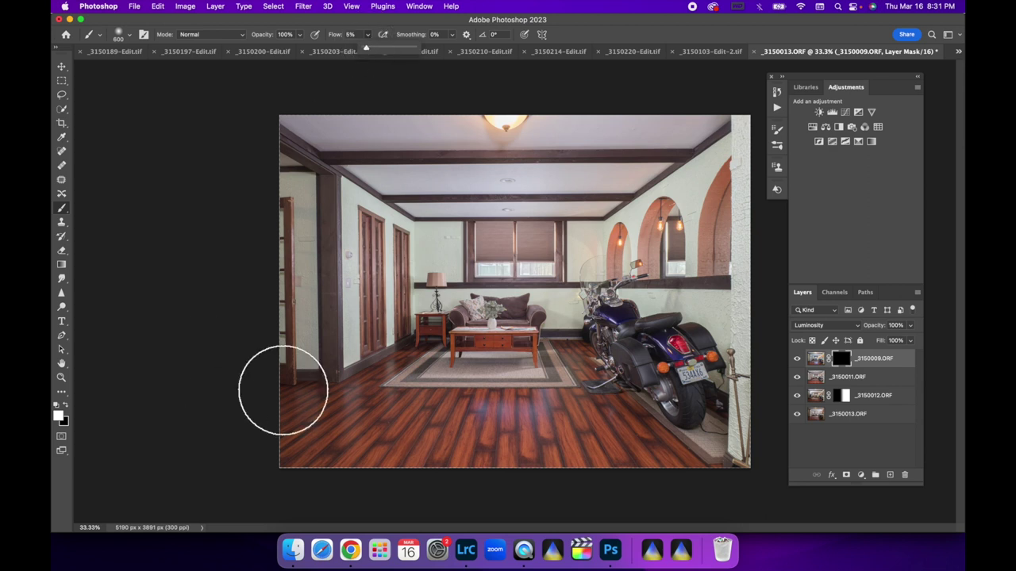
pyautogui.press(']')
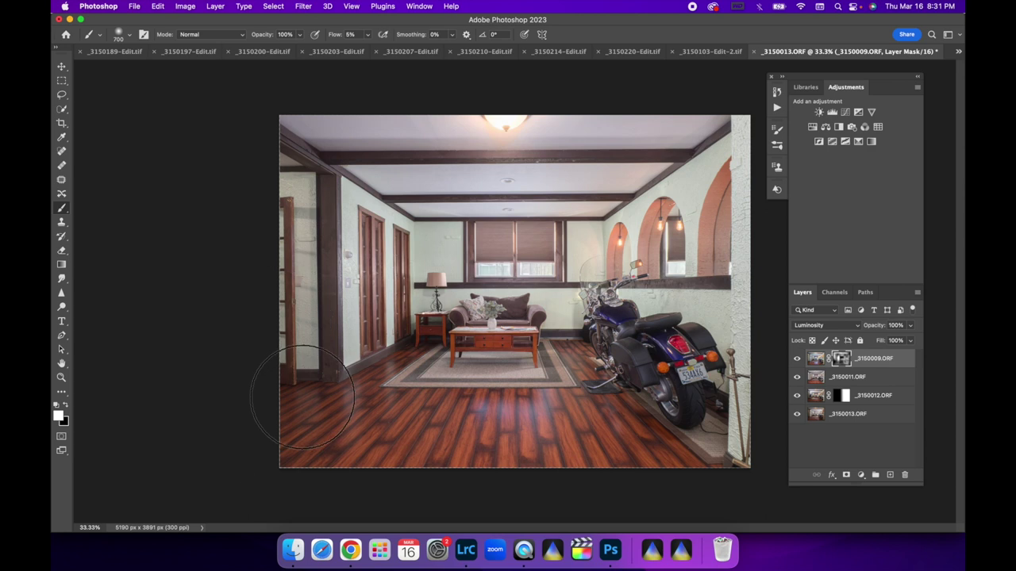
pyautogui.moveTo(414, 417)
pyautogui.mouseDown()
pyautogui.moveTo(476, 350)
pyautogui.moveTo(615, 322)
pyautogui.moveTo(554, 357)
pyautogui.mouseUp()
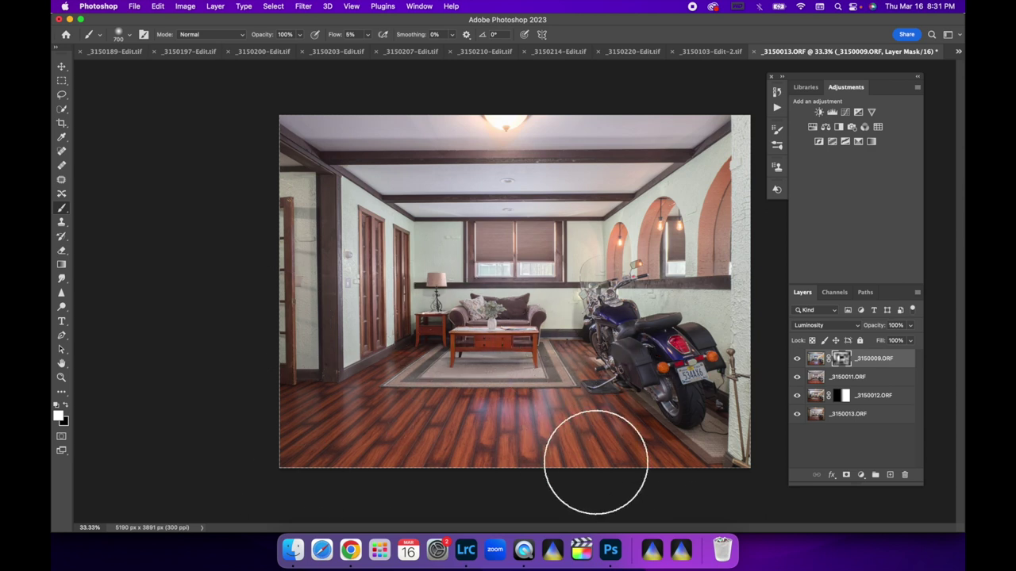
pyautogui.moveTo(683, 372)
pyautogui.mouseDown()
pyautogui.moveTo(741, 338)
pyautogui.moveTo(754, 426)
pyautogui.moveTo(692, 351)
pyautogui.mouseUp()
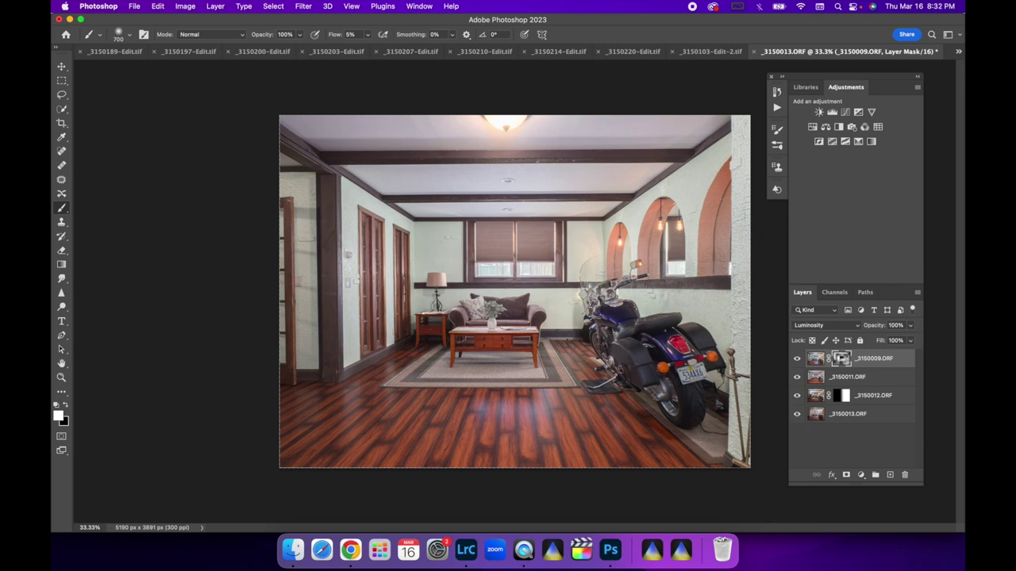
# Step: Flatten the image and save it as _3150009-Edit-2.tif
pyautogui.rightClick(878, 421)
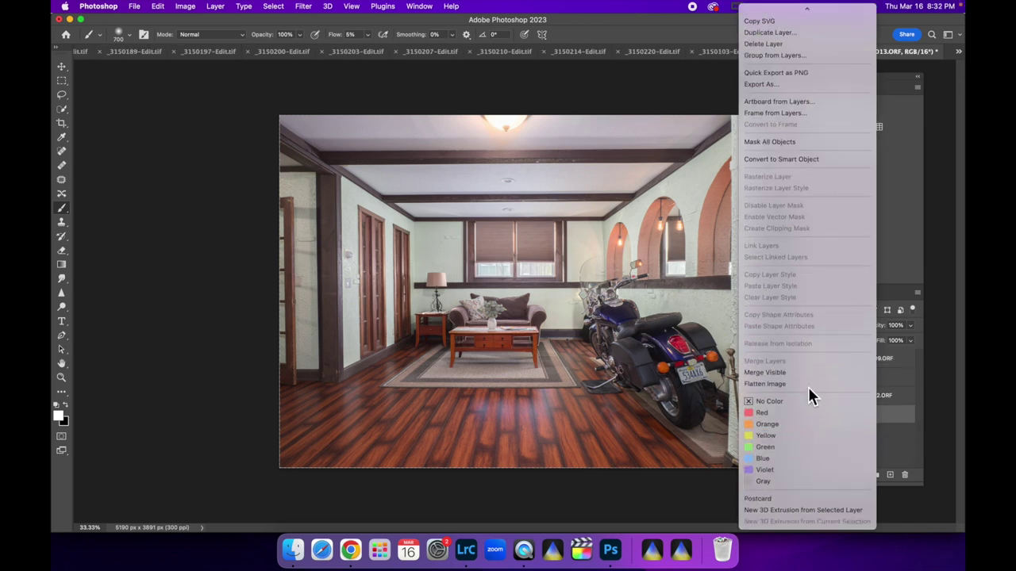
pyautogui.click(804, 384)
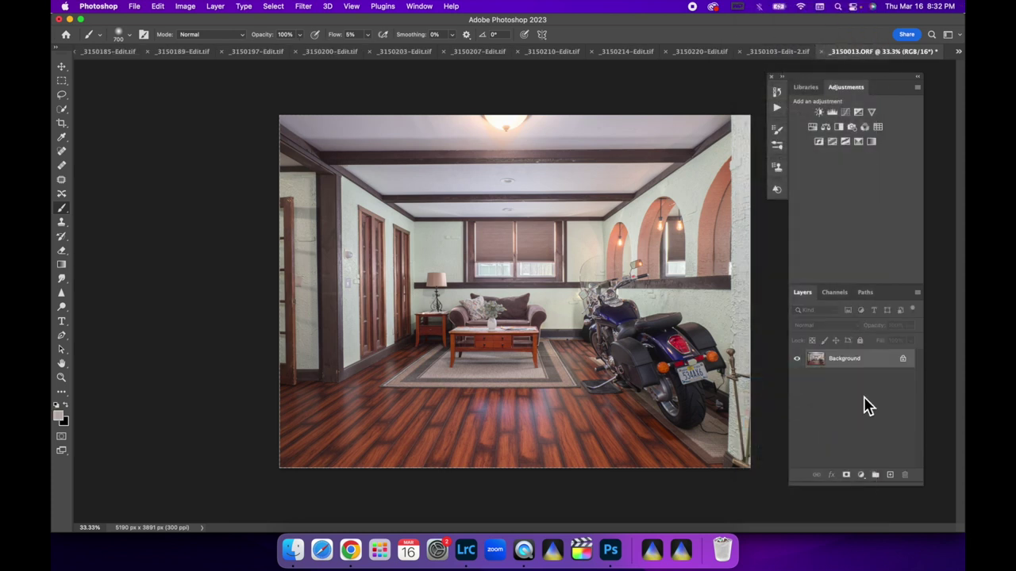
pyautogui.press('super+s')
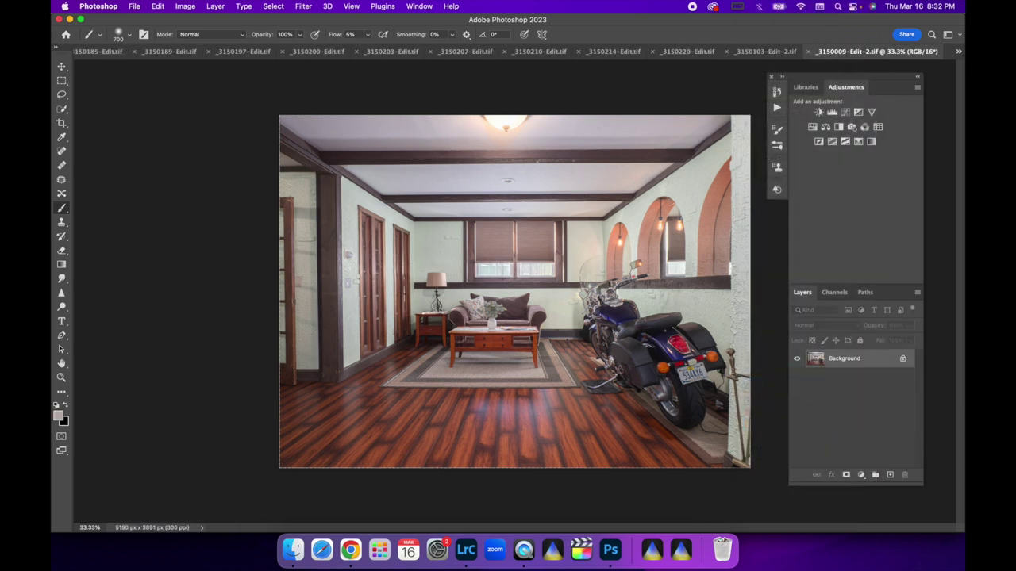
# Step: Apply the Interior Final preset to _3150009-Edit-2.tif in Lightroom and send it to Luminar AI
pyautogui.click(469, 552)
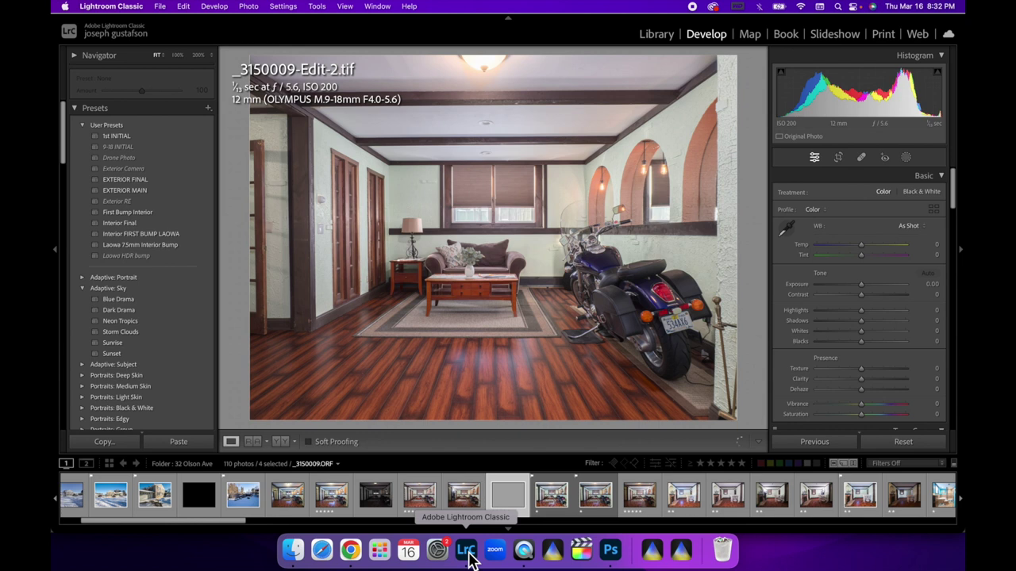
pyautogui.click(127, 224)
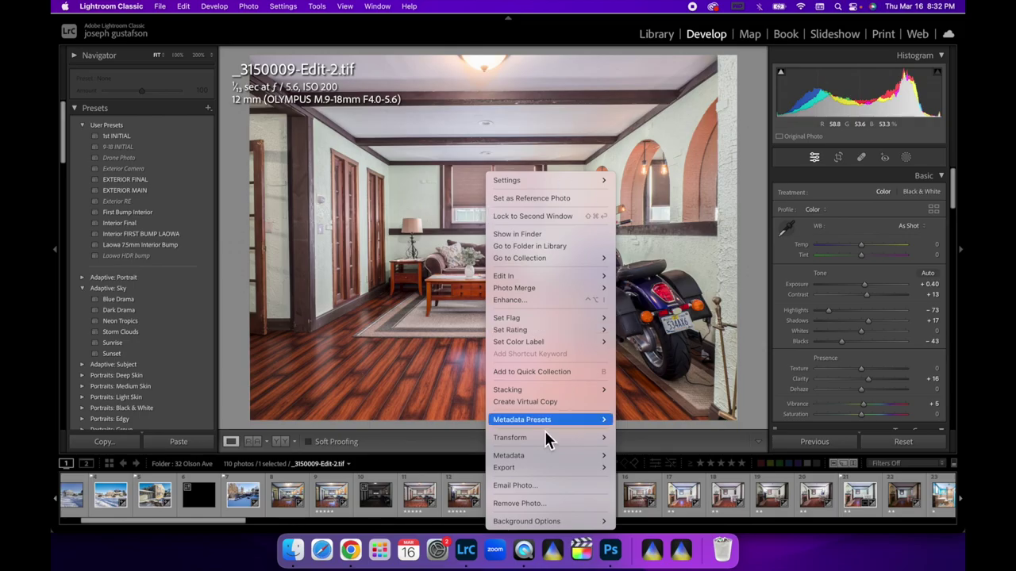
pyautogui.moveTo(520, 282)
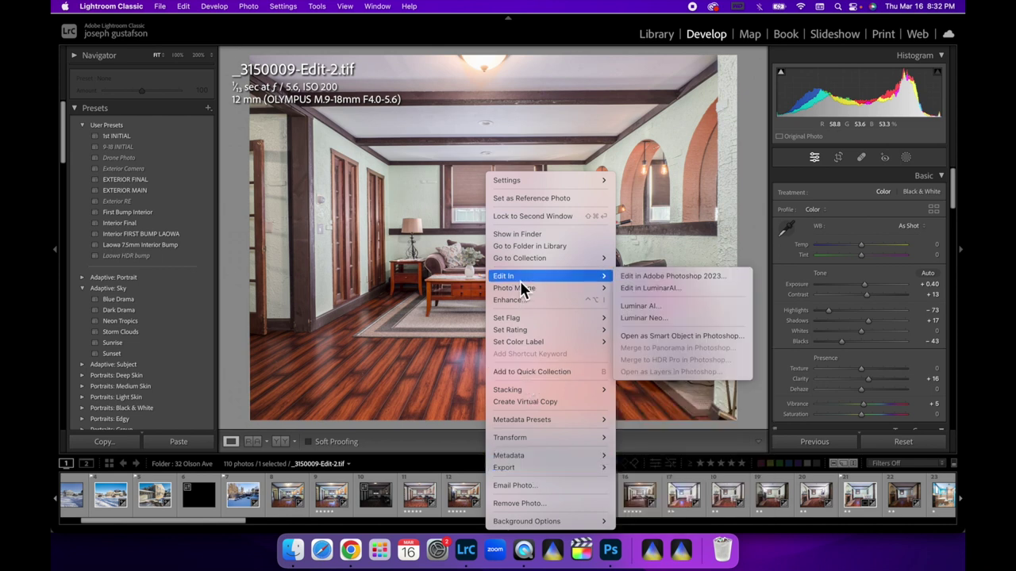
pyautogui.click(679, 289)
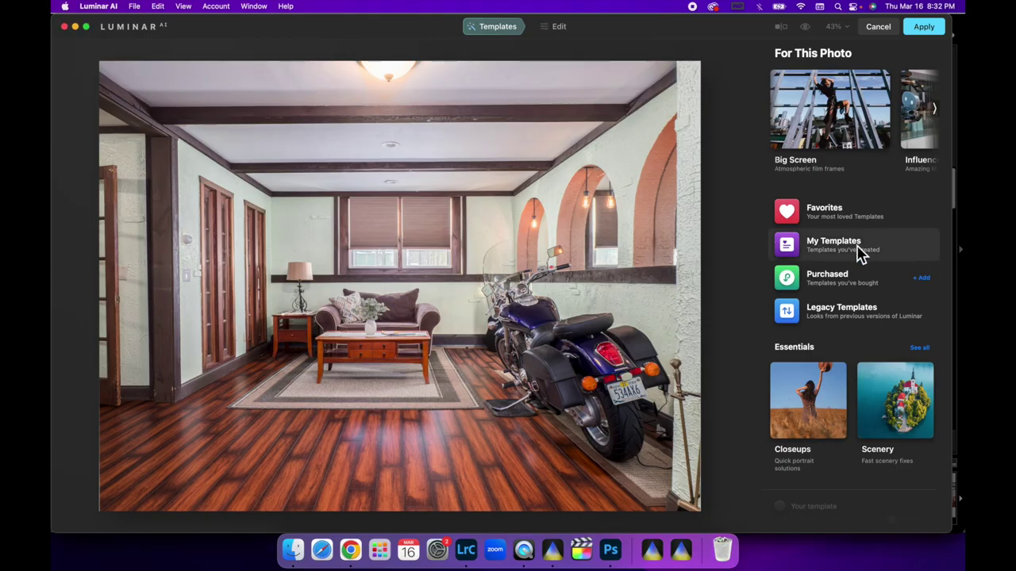
# Step: Raise the Enhance Accent slider to 61 on the room photo
pyautogui.click(861, 252)
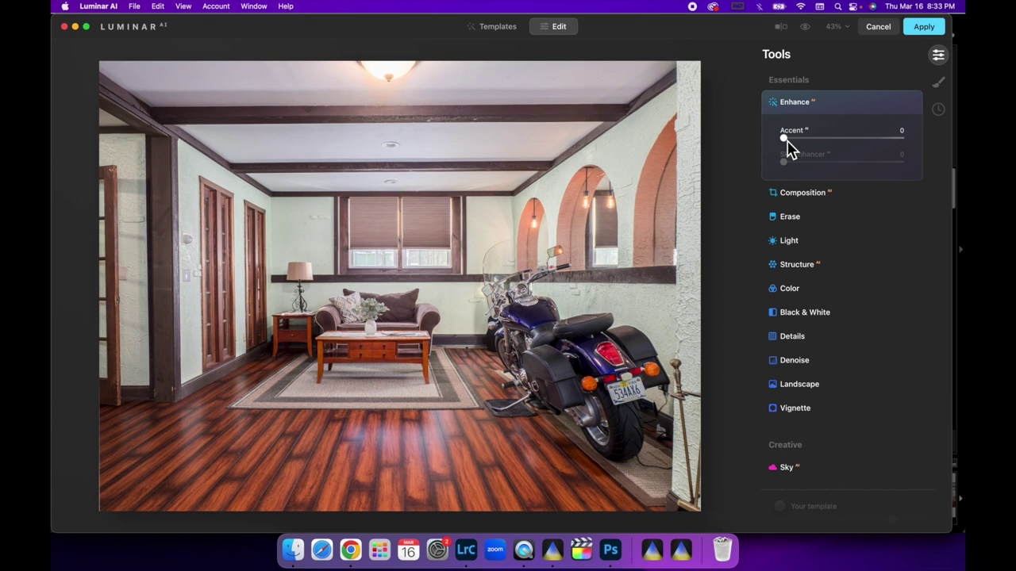
pyautogui.click(847, 139)
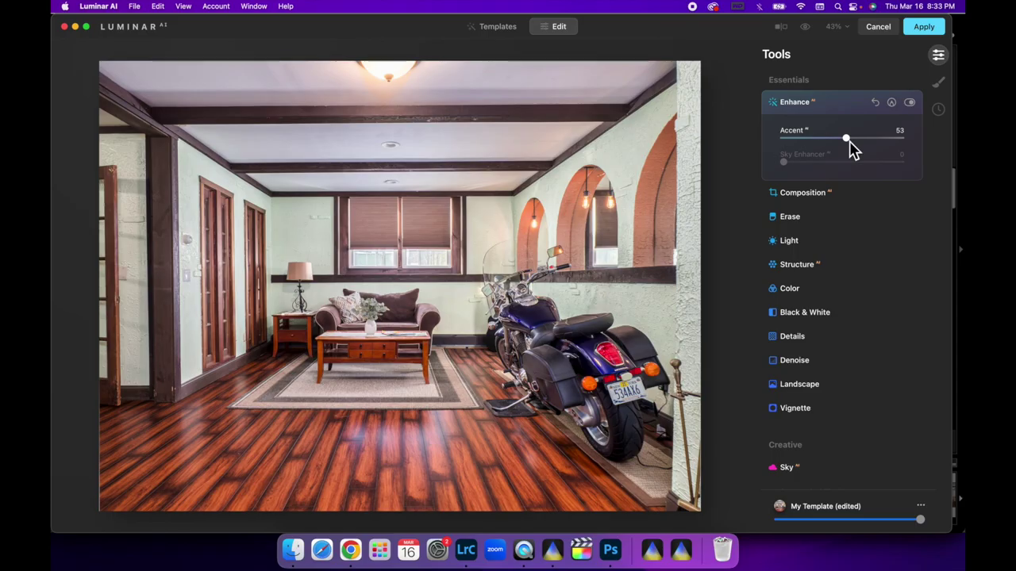
pyautogui.moveTo(851, 149); pyautogui.dragTo(862, 149)
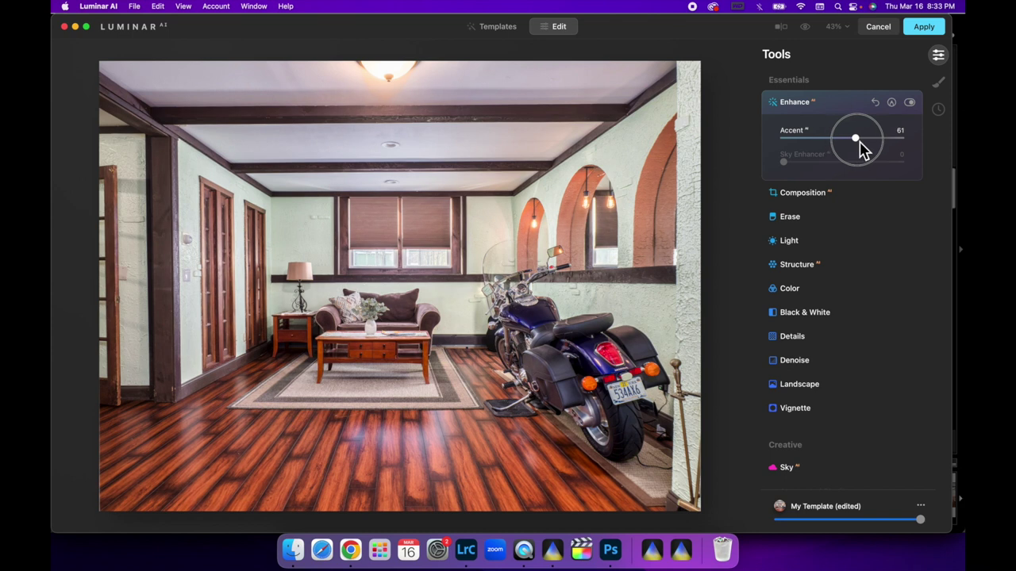
# Step: Compare the photo with Accent on and off, then reset Accent to 0
pyautogui.click(911, 103)
pyautogui.click(910, 103)
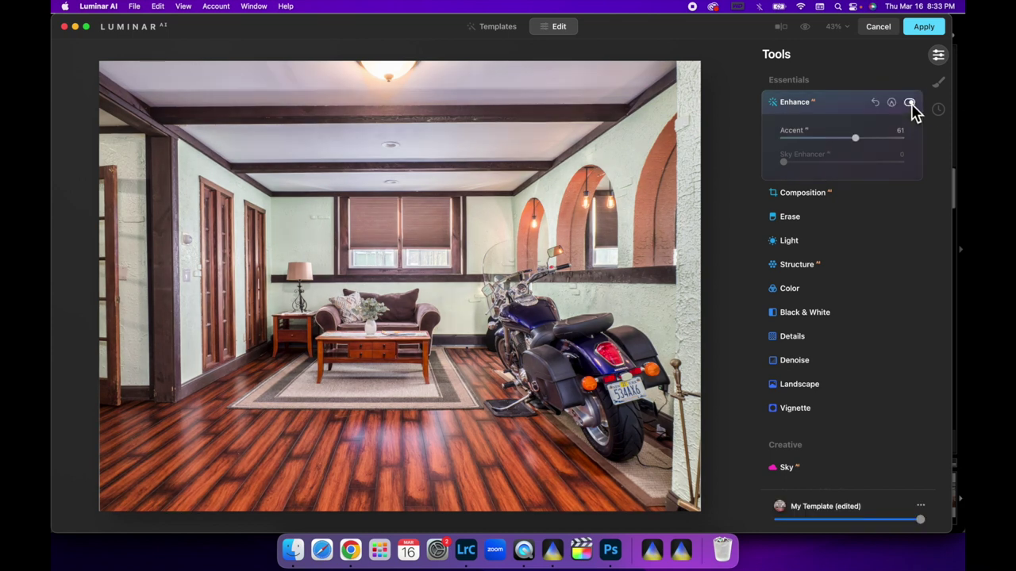
pyautogui.click(911, 103)
pyautogui.click(911, 103)
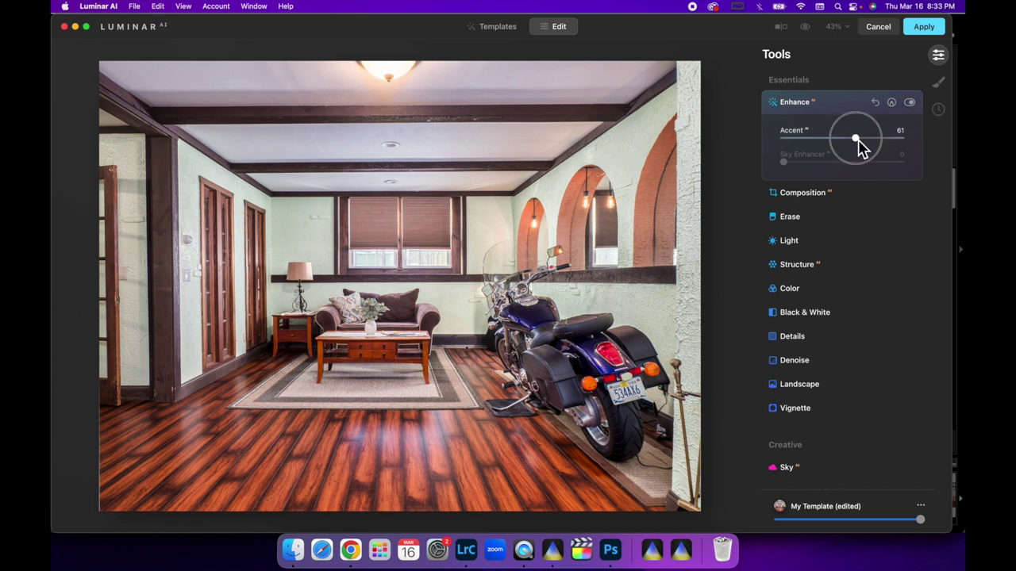
pyautogui.moveTo(863, 149); pyautogui.dragTo(746, 149)
pyautogui.click(815, 103)
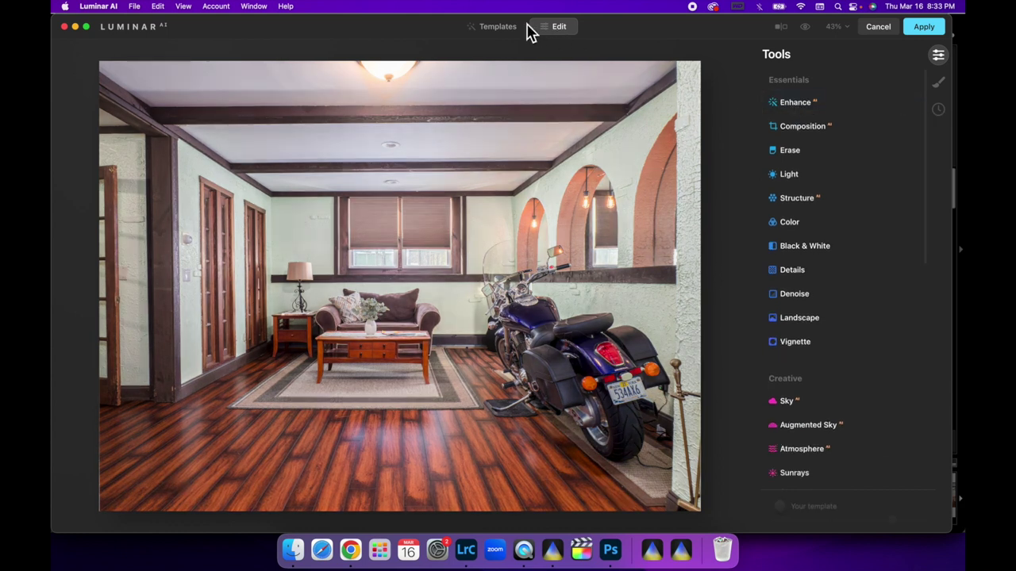
# Step: Apply the interior bump template from My Templates at full strength
pyautogui.click(497, 28)
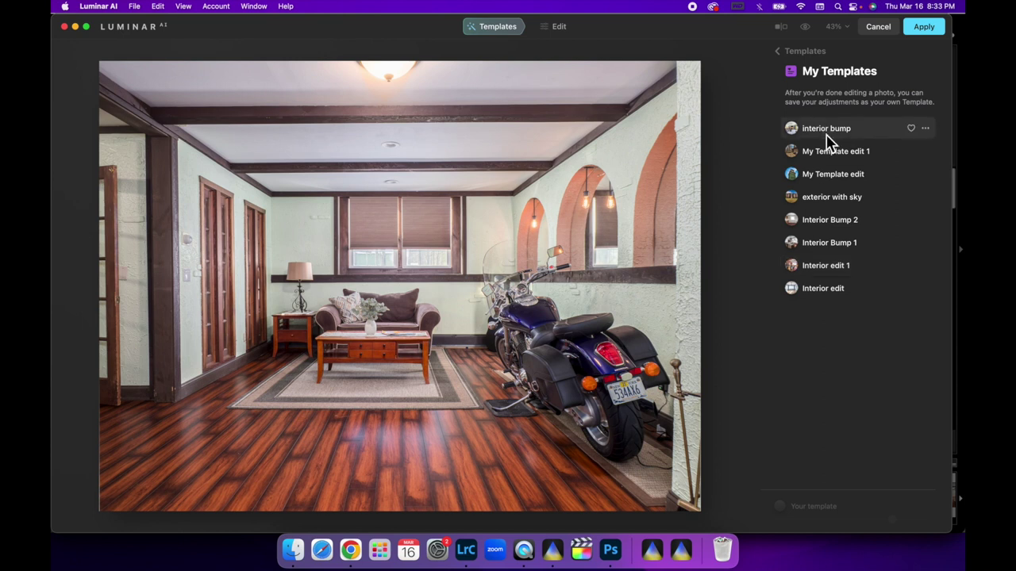
pyautogui.click(828, 139)
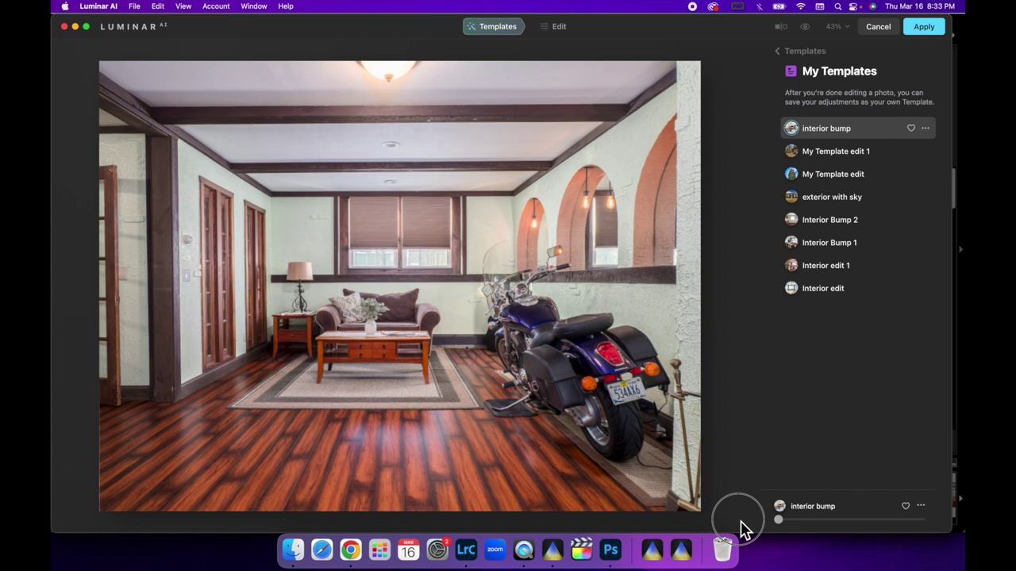
pyautogui.moveTo(743, 530); pyautogui.dragTo(920, 522)
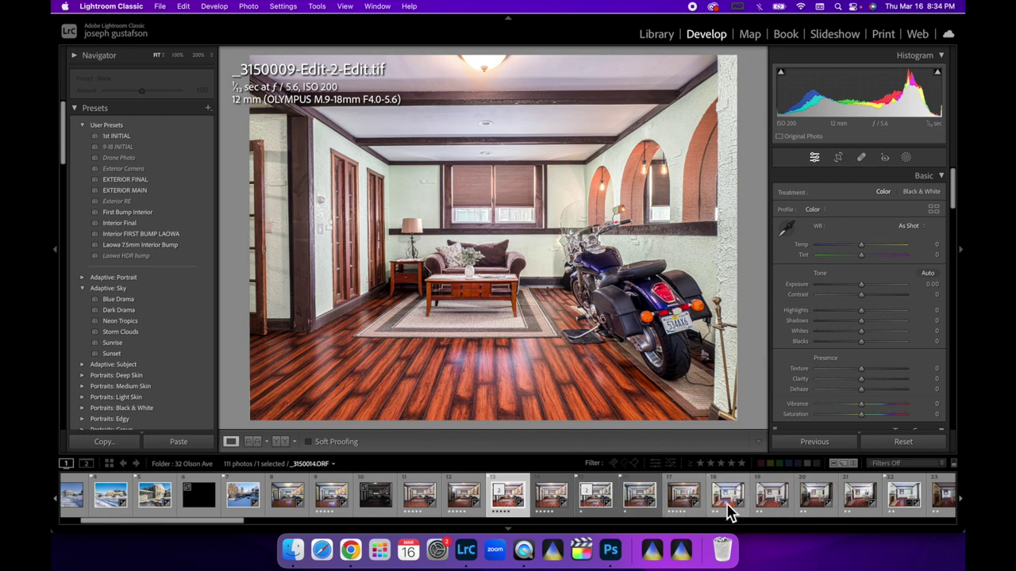
# Step: Paste settings onto _3150014, set exposure to about +0.28 with ceiling white balance, then copy its settings
pyautogui.click(728, 513)
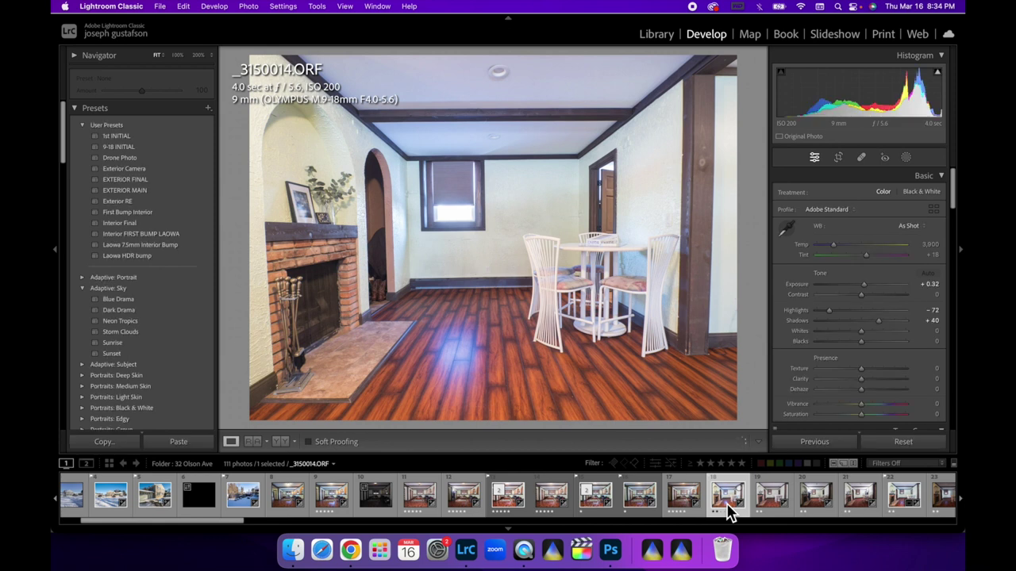
pyautogui.click(179, 442)
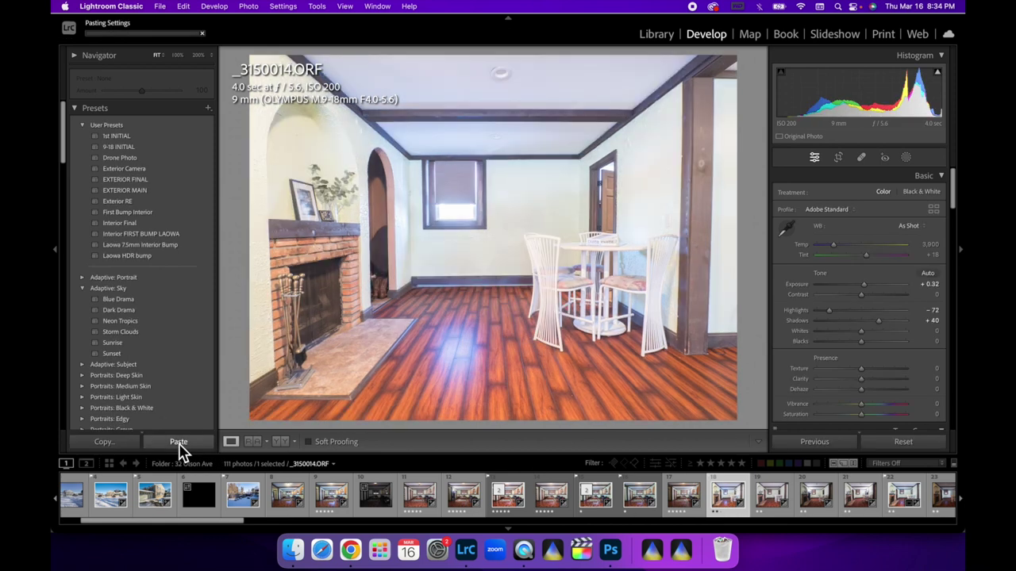
pyautogui.moveTo(905, 117); pyautogui.dragTo(873, 117)
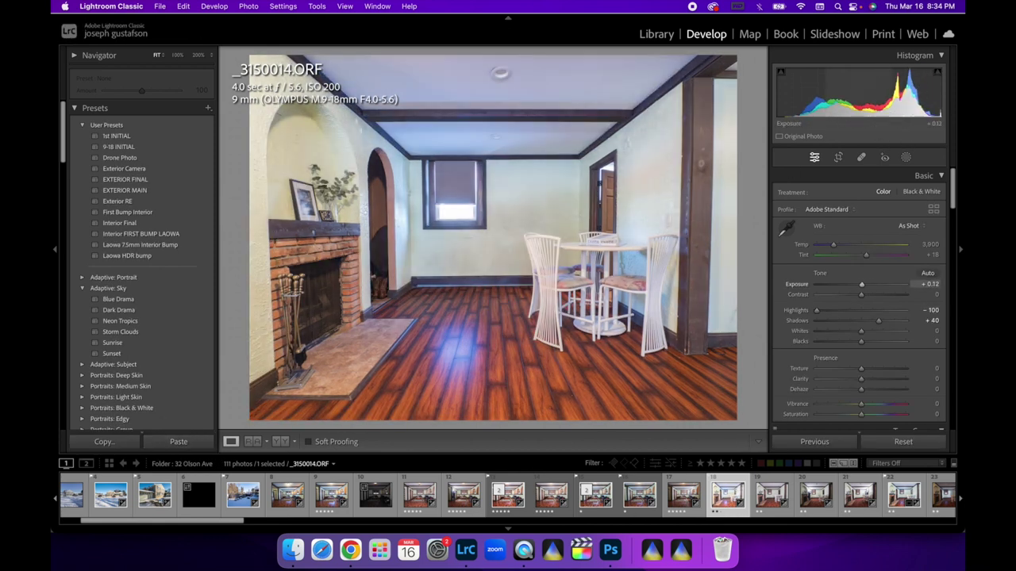
pyautogui.click(785, 228)
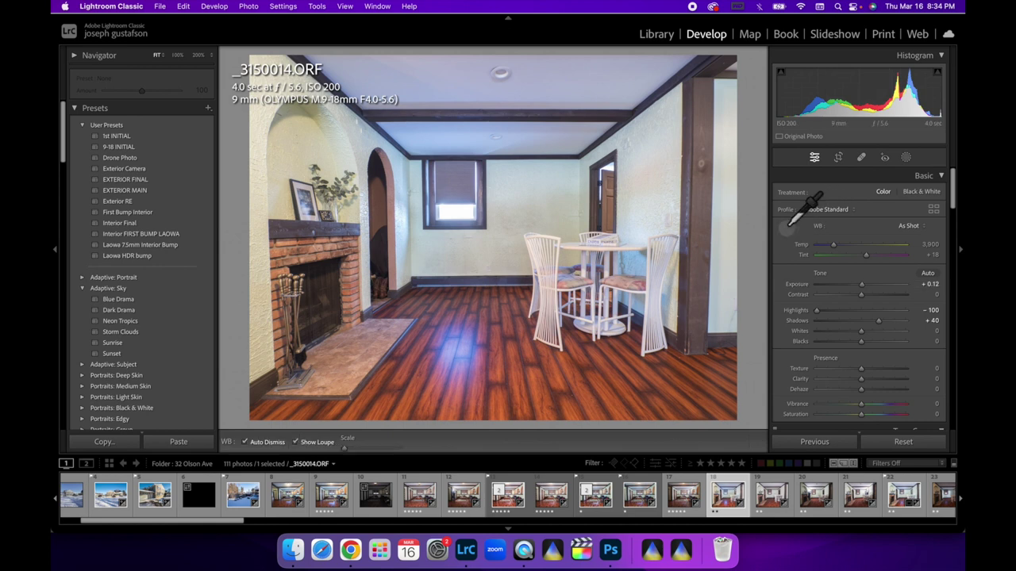
pyautogui.click(458, 90)
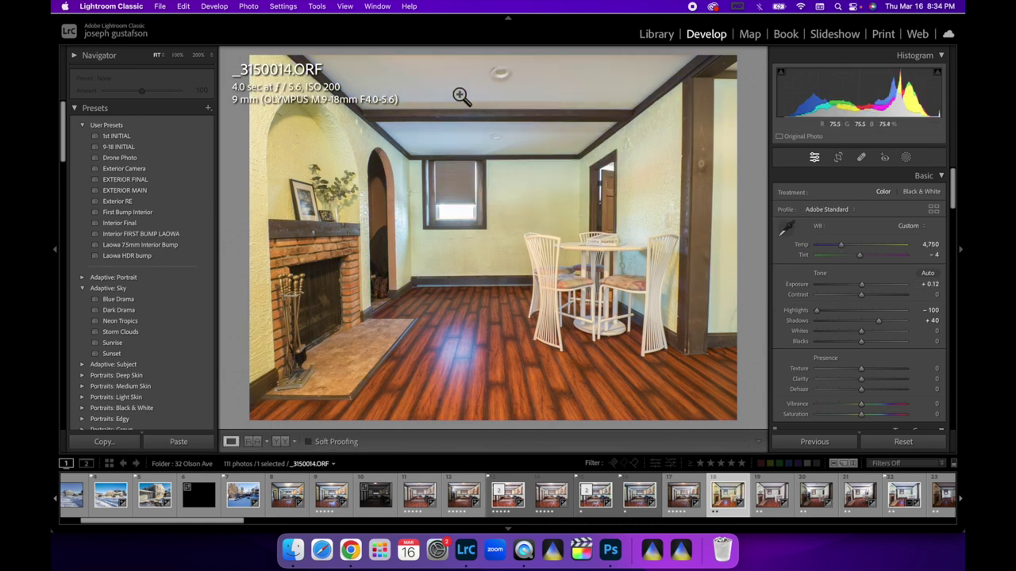
pyautogui.moveTo(860, 119); pyautogui.dragTo(860, 116)
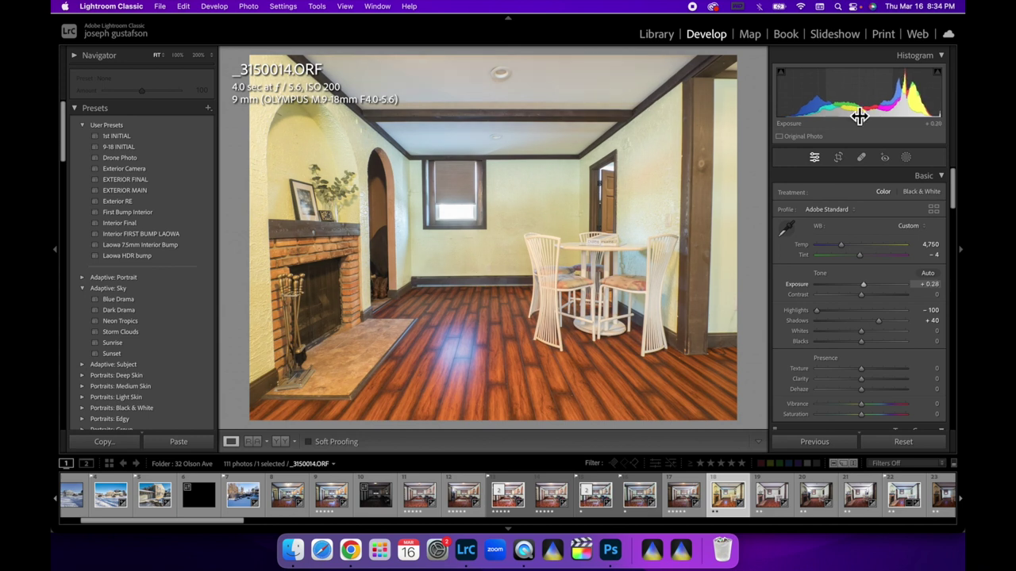
pyautogui.click(119, 443)
pyautogui.click(696, 288)
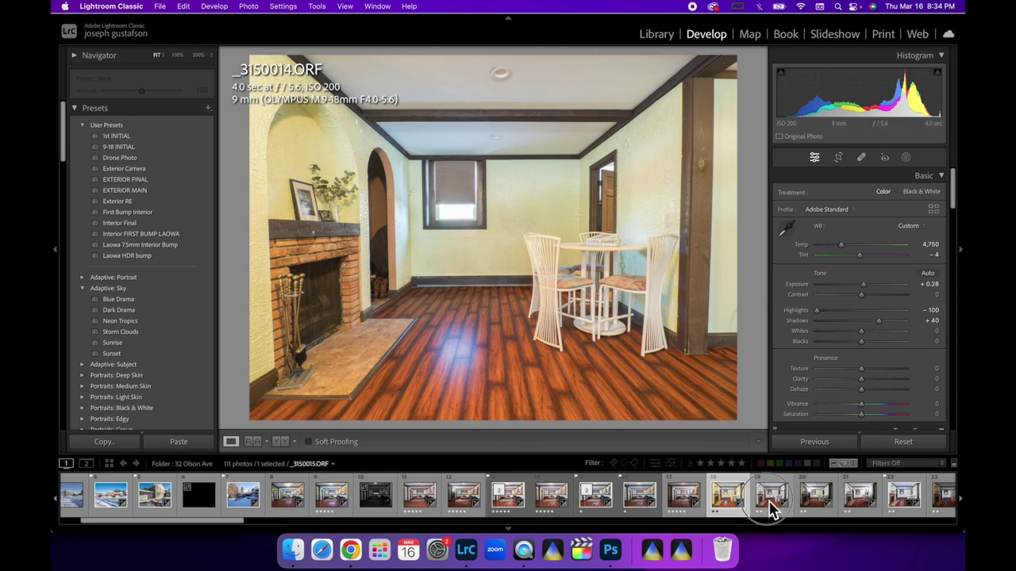
# Step: Give _3150015 the pasted settings, exposure +1.22 and ceiling white balance (Temp 6,950), then copy them
pyautogui.click(768, 506)
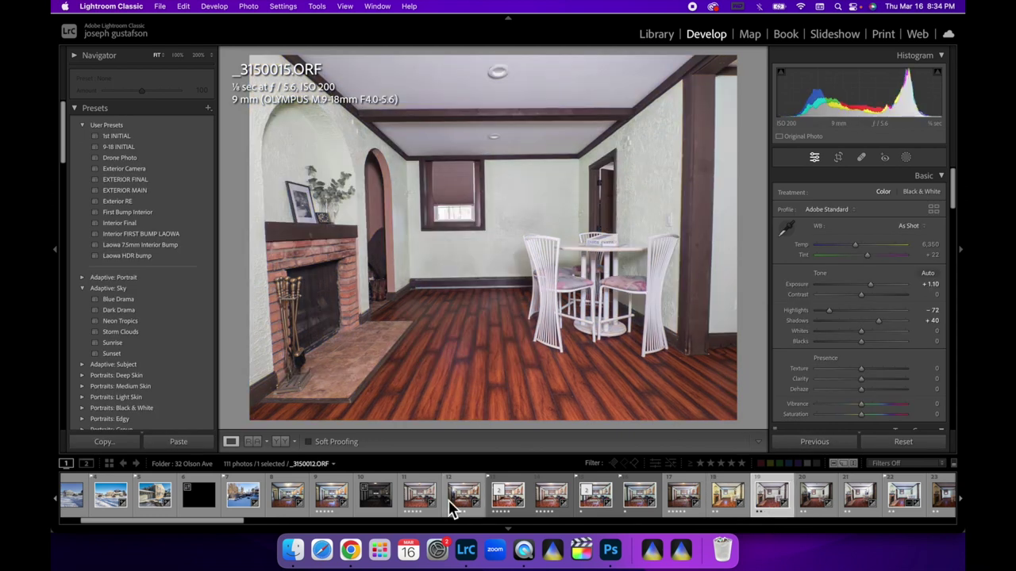
pyautogui.click(180, 443)
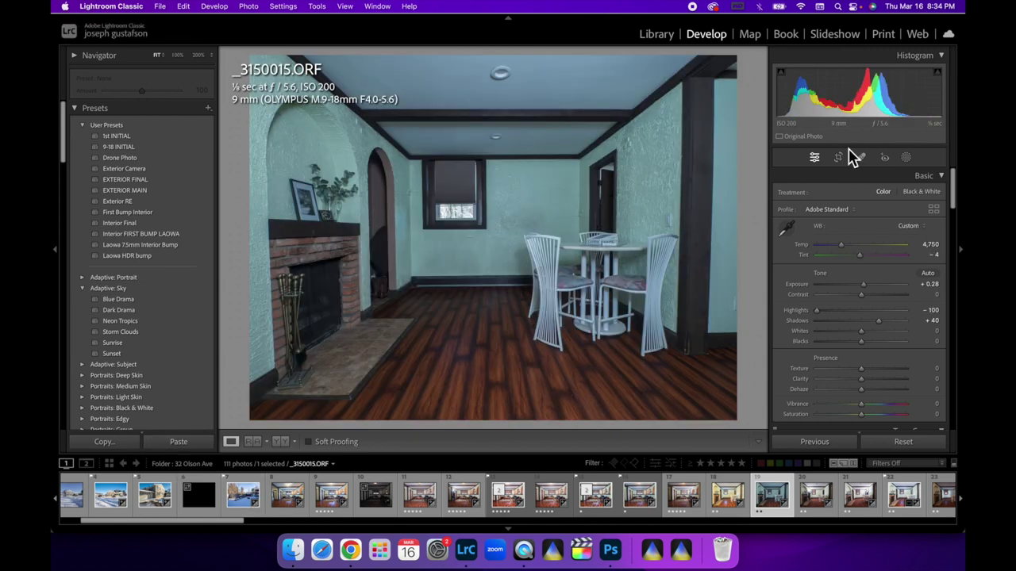
pyautogui.moveTo(847, 88); pyautogui.dragTo(889, 87)
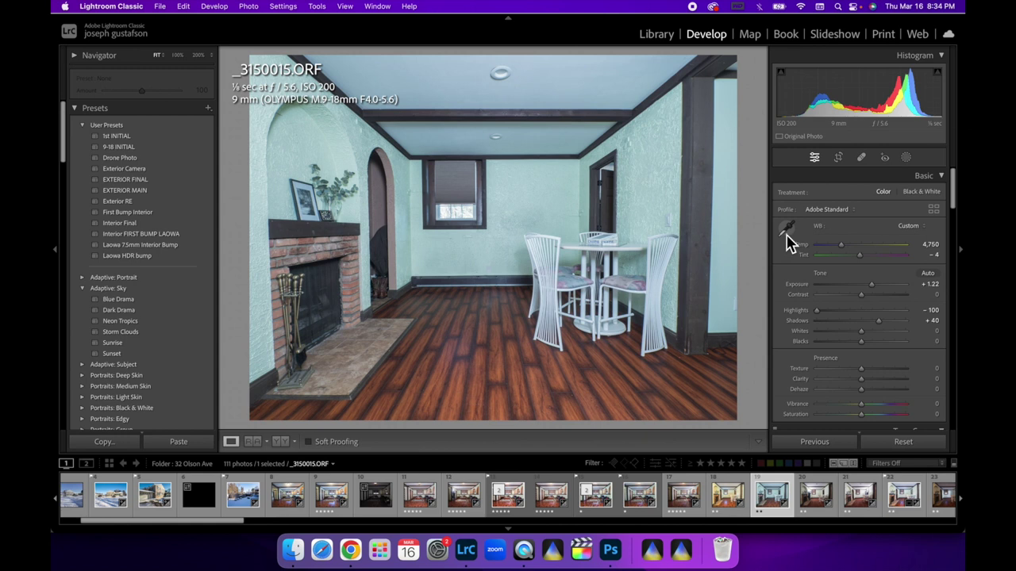
pyautogui.click(786, 229)
pyautogui.click(568, 91)
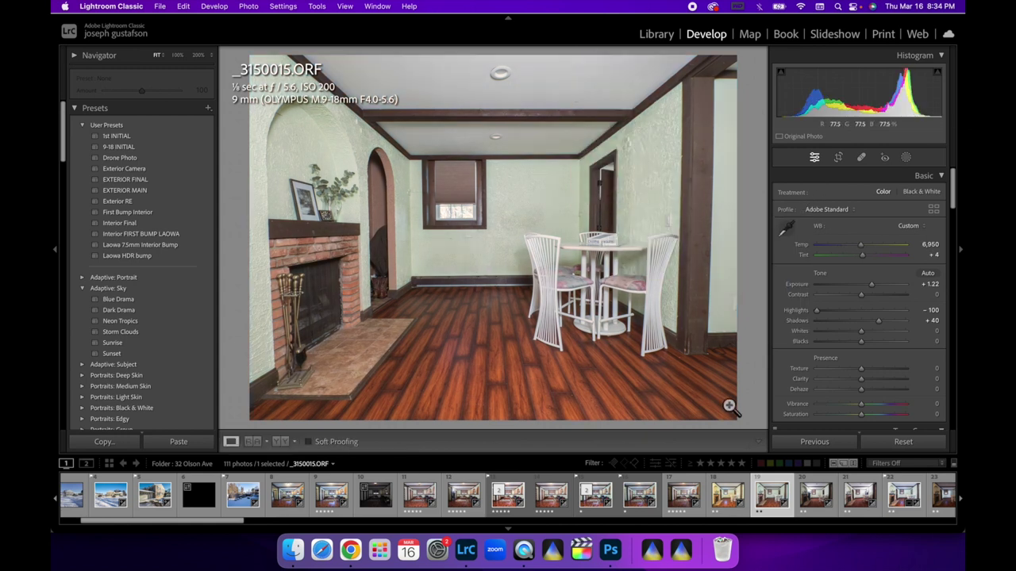
pyautogui.click(104, 443)
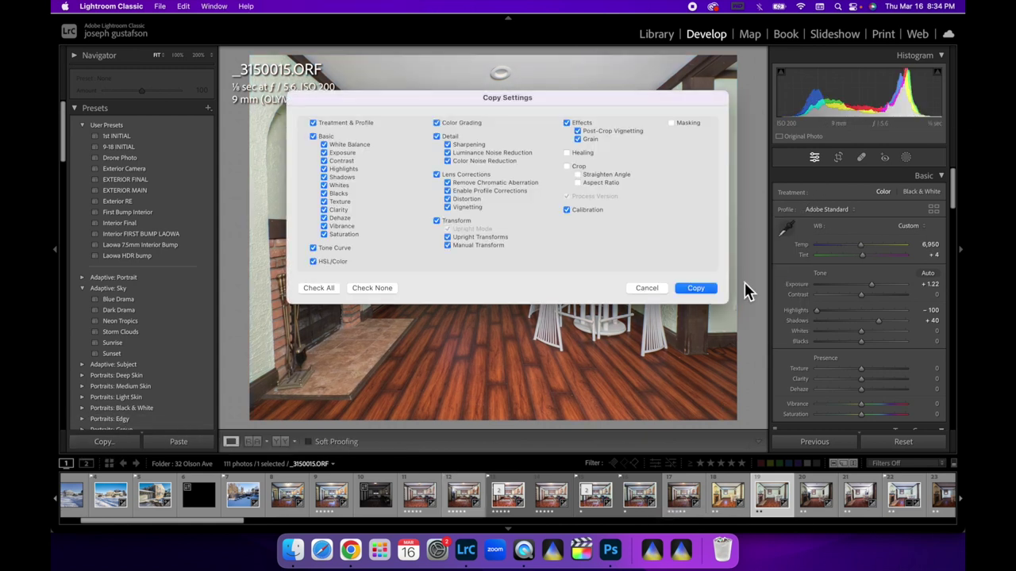
pyautogui.click(698, 289)
# Step: Paste the copied settings onto the flash frame _3150016 and onto _3150017
pyautogui.hscroll(3, 798, 494)
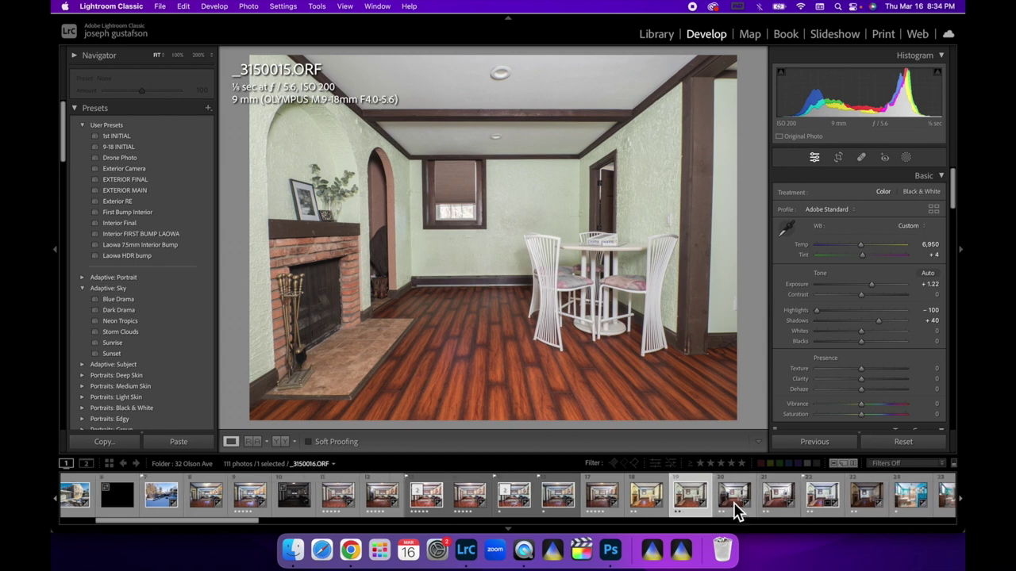
pyautogui.click(734, 504)
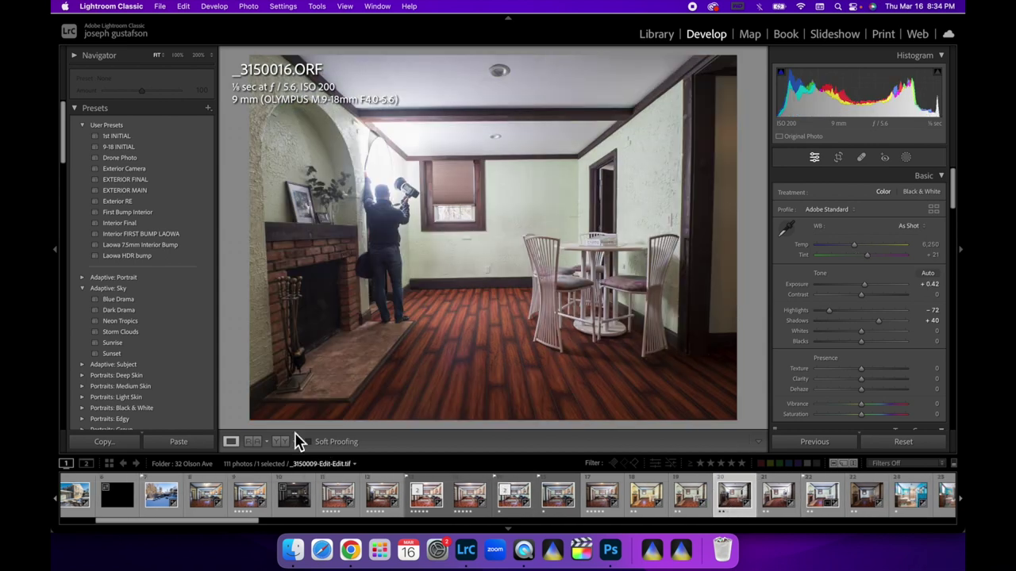
pyautogui.click(178, 442)
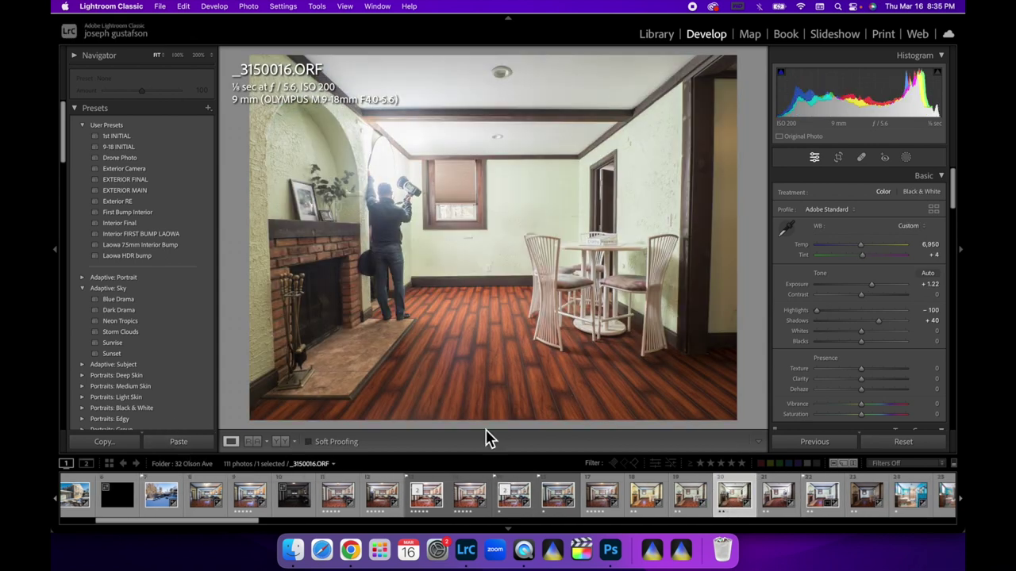
pyautogui.click(778, 508)
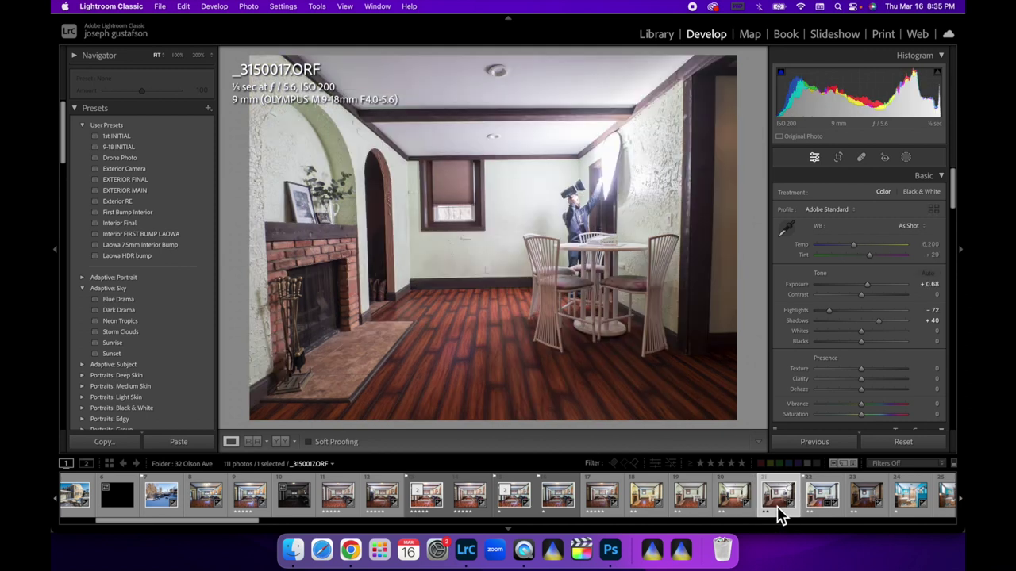
pyautogui.click(183, 442)
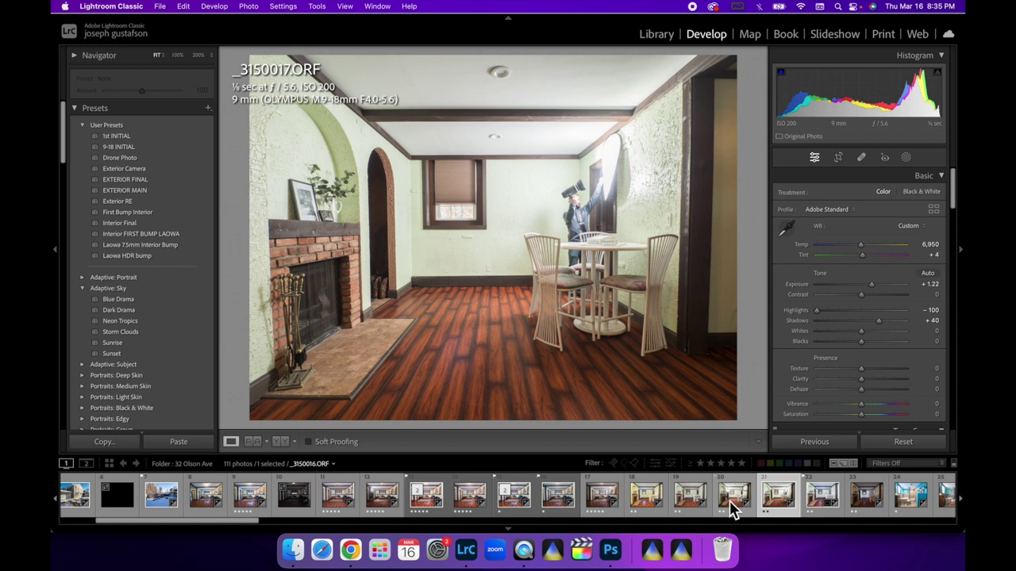
# Step: Open all four dining room frames as layers in Photoshop
pyautogui.keyDown('shift'); pyautogui.click(642, 508); pyautogui.keyUp('shift')
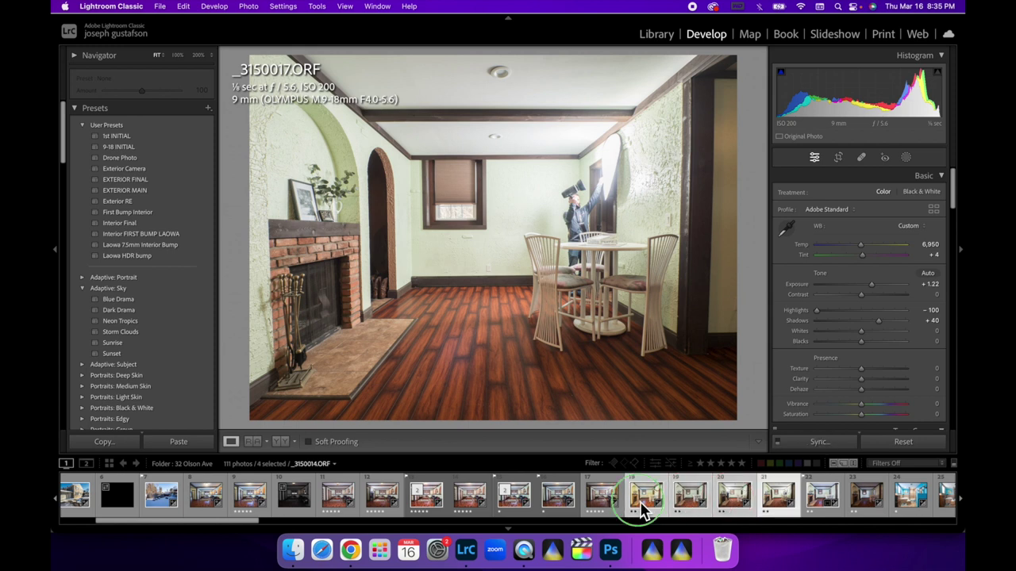
pyautogui.rightClick(643, 508)
pyautogui.moveTo(675, 253)
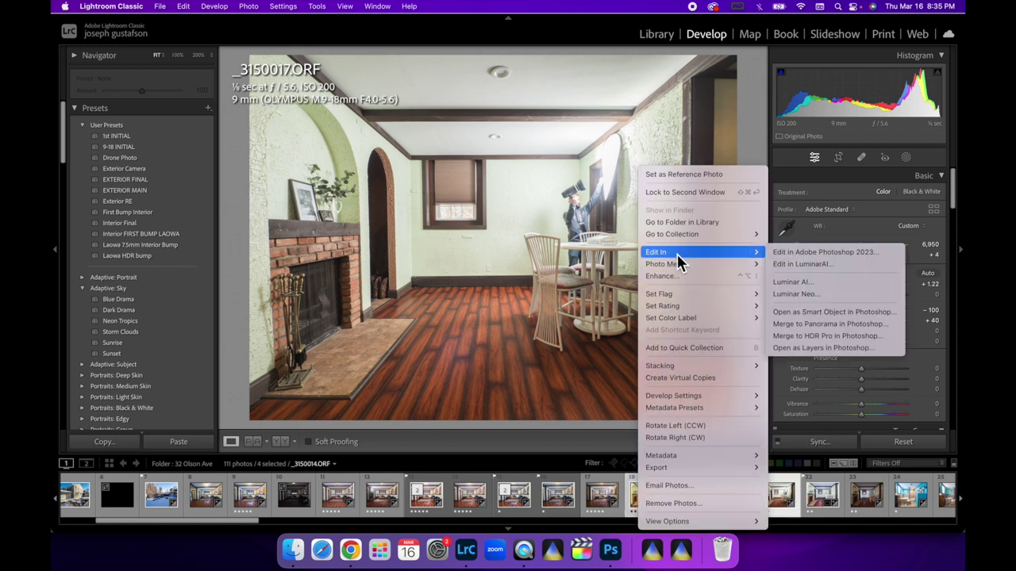
pyautogui.click(788, 353)
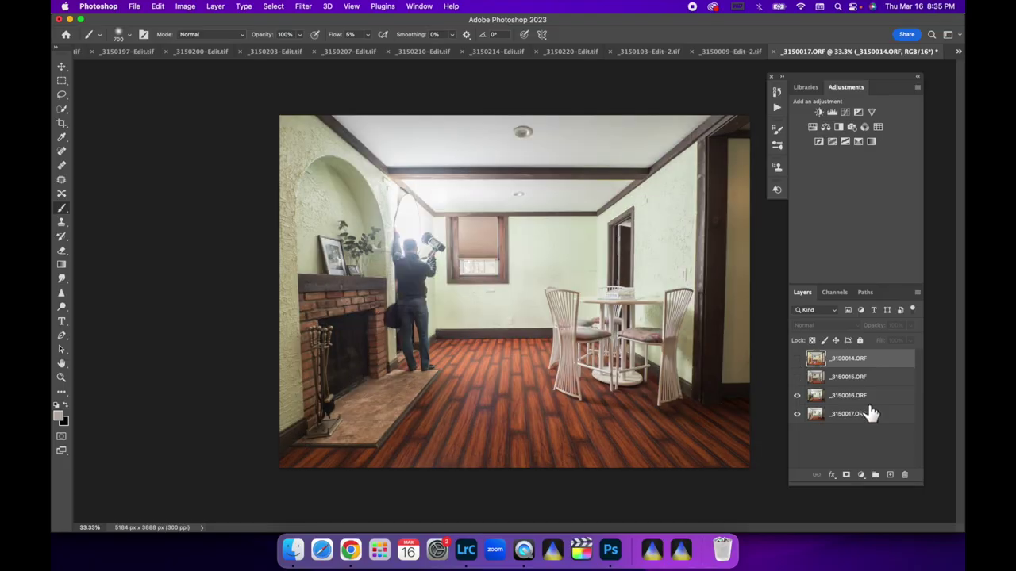
# Step: Add an inverted mask to _3150016.ORF and gradient it in across the room's right side
pyautogui.click(884, 397)
pyautogui.click(846, 477)
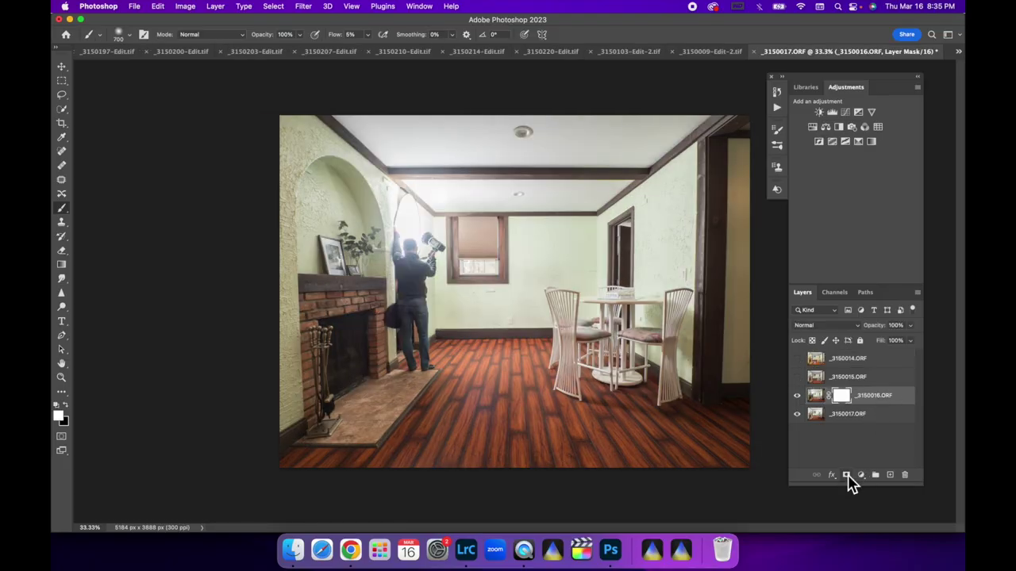
pyautogui.hotkey('ctrl', 'i')
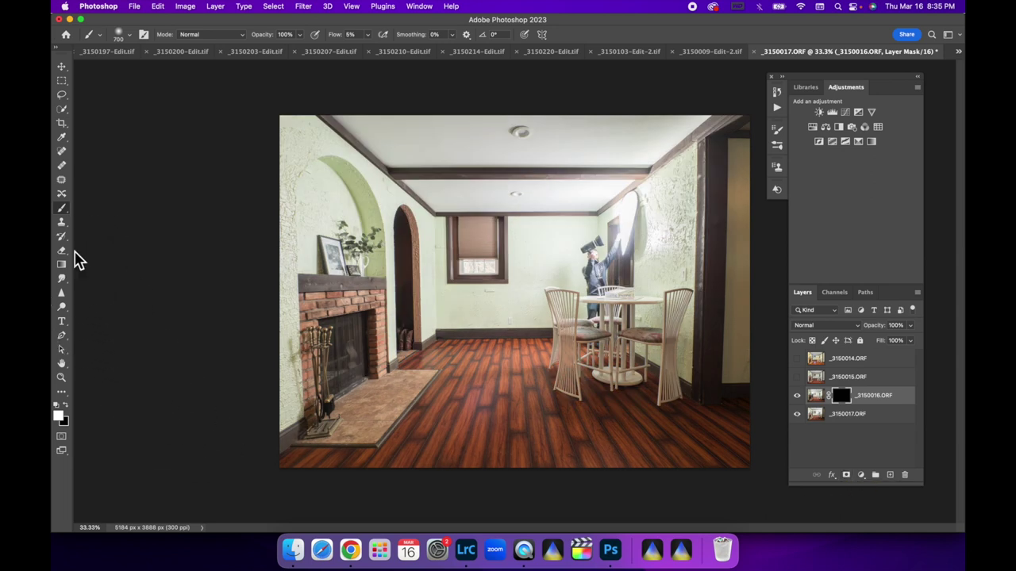
pyautogui.click(63, 265)
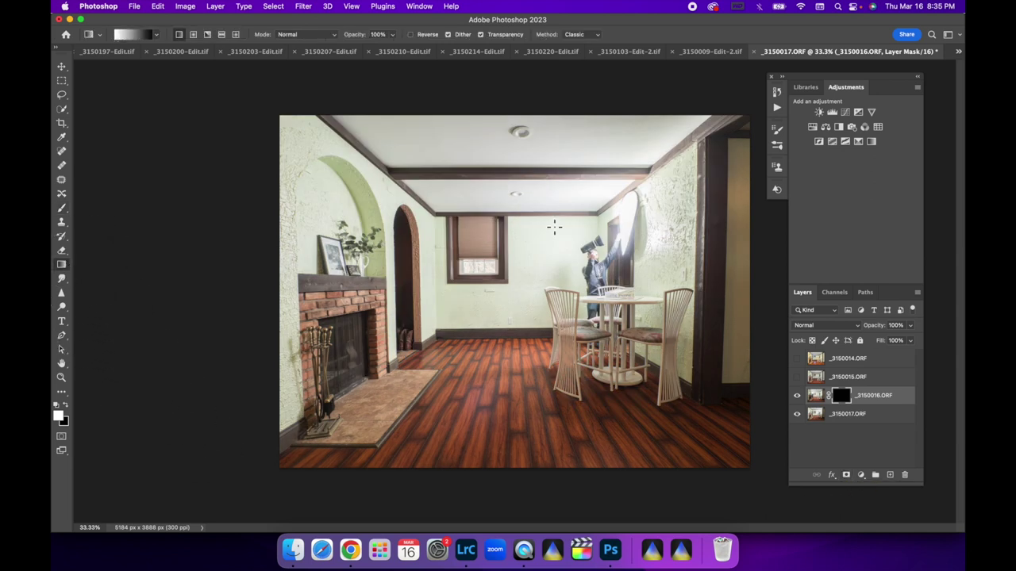
pyautogui.moveTo(627, 226); pyautogui.dragTo(473, 226)
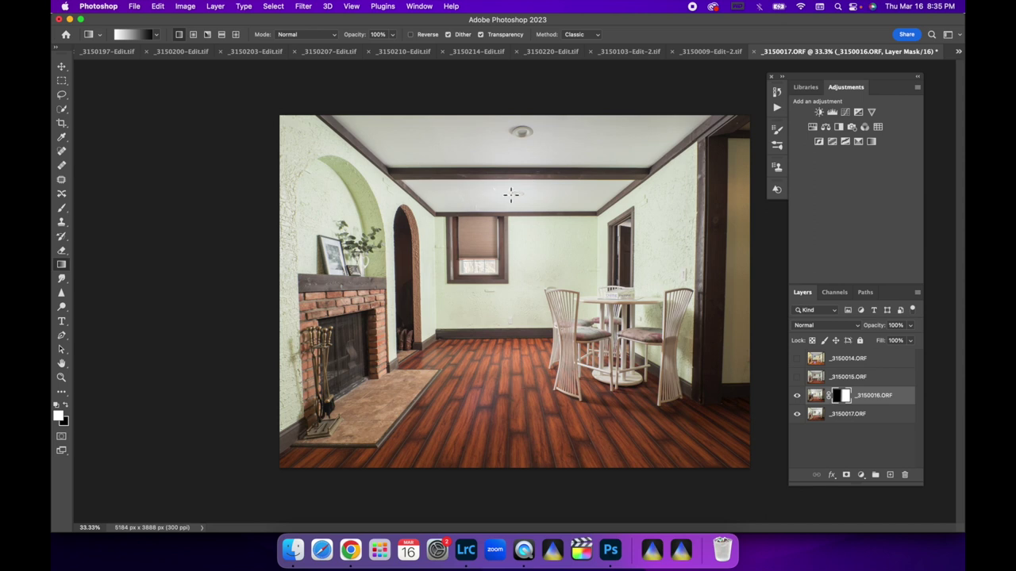
# Step: Show _3150015.ORF in Lighten mode, compare it on and off, and lower its opacity
pyautogui.click(797, 377)
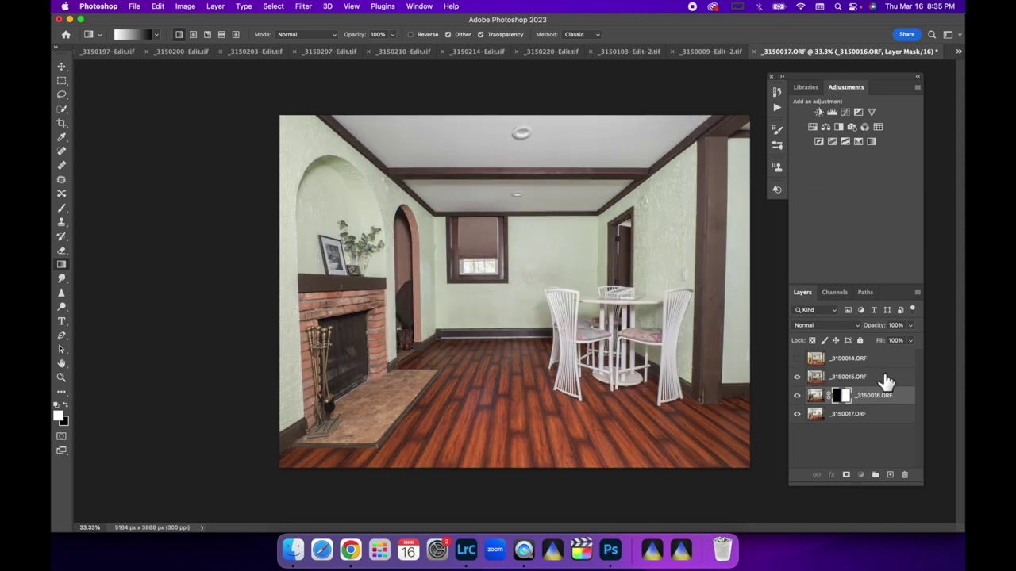
pyautogui.click(882, 380)
pyautogui.click(858, 325)
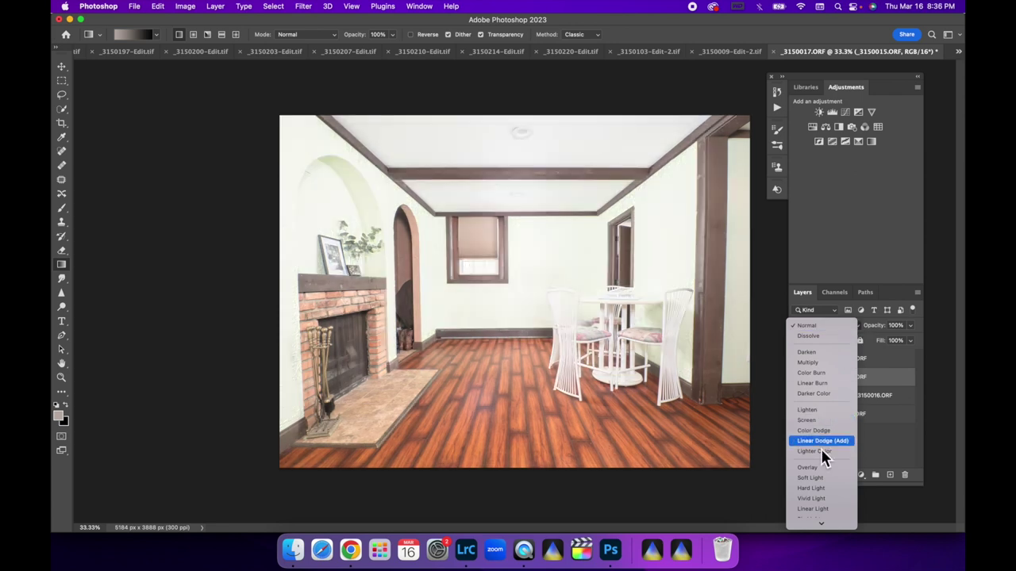
pyautogui.click(816, 411)
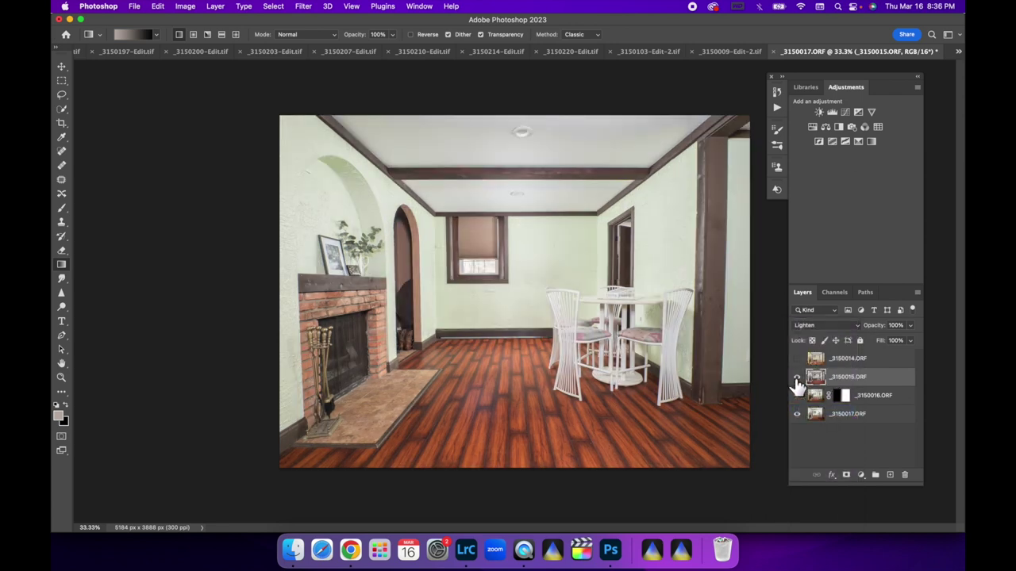
pyautogui.click(797, 379)
pyautogui.click(797, 380)
pyautogui.click(797, 379)
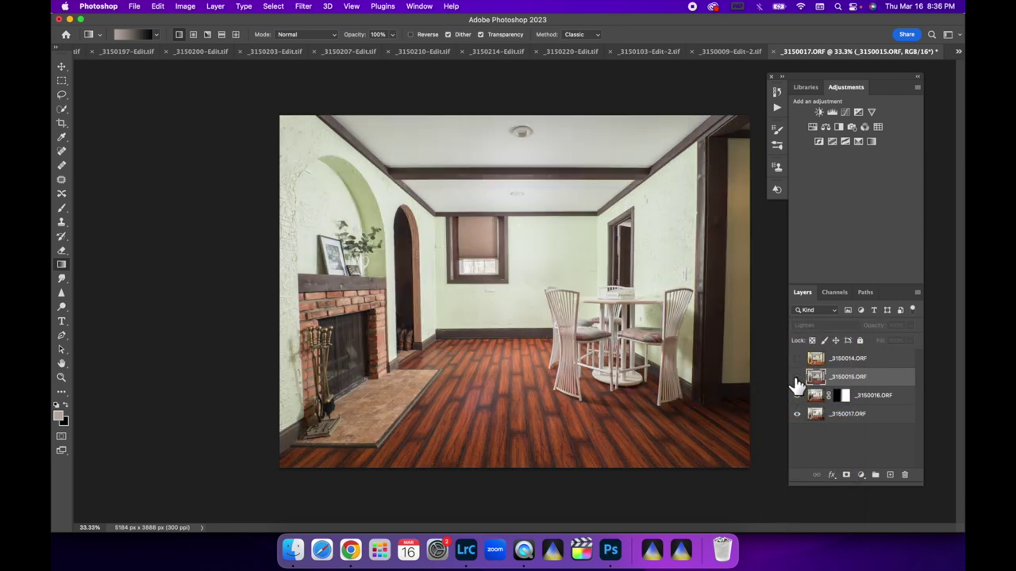
pyautogui.click(797, 379)
pyautogui.click(797, 379)
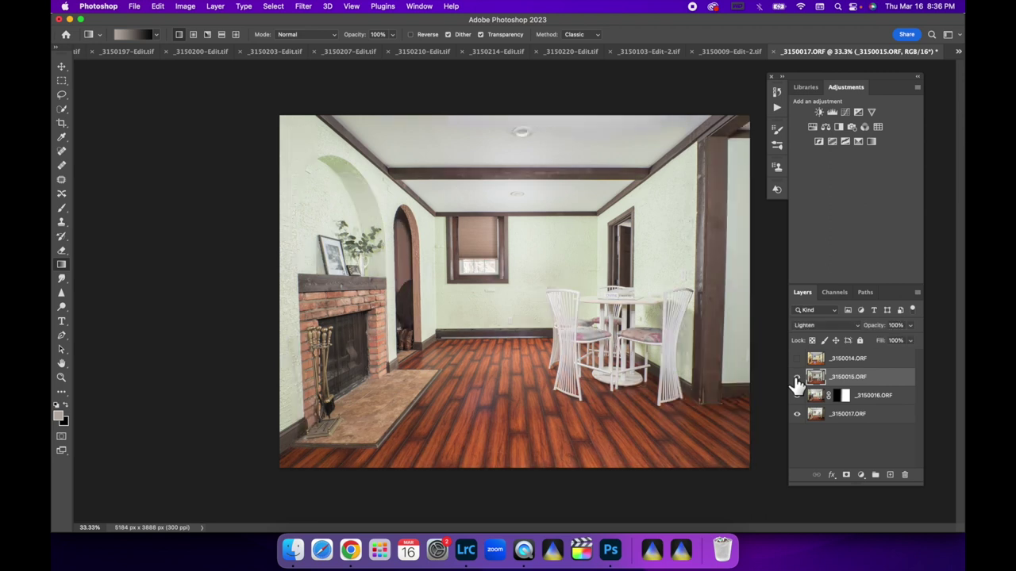
pyautogui.click(796, 380)
pyautogui.click(797, 379)
pyautogui.click(911, 340)
pyautogui.moveTo(911, 341); pyautogui.dragTo(906, 343)
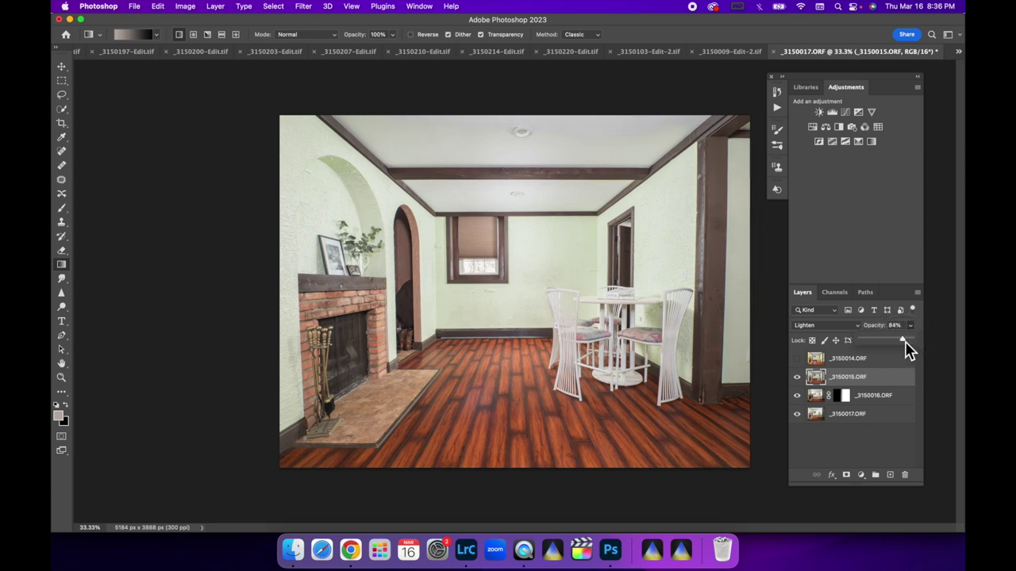
# Step: Show the top _3150014.ORF layer and set its blend mode to Luminosity
pyautogui.click(797, 359)
pyautogui.click(899, 365)
pyautogui.click(856, 327)
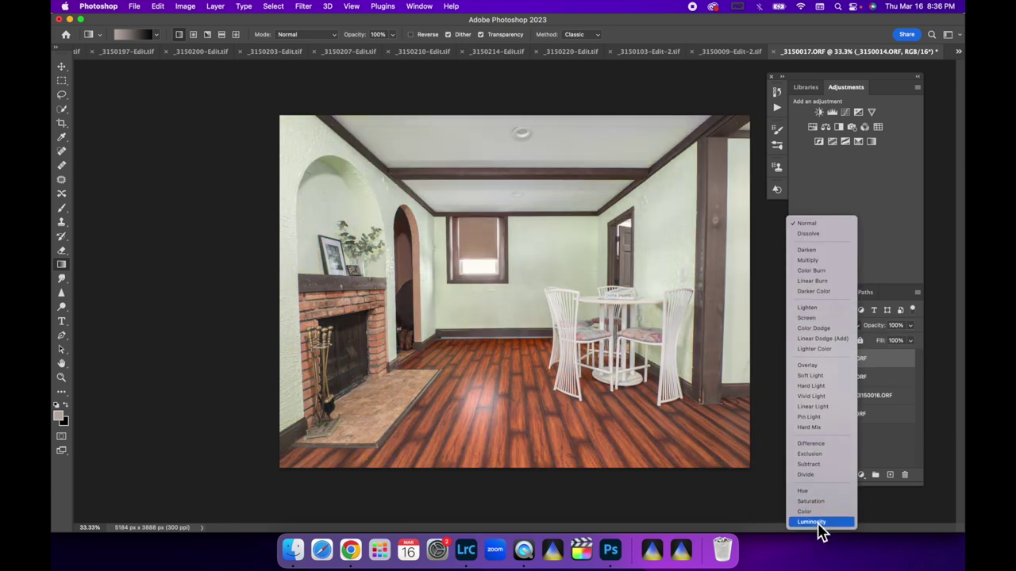
pyautogui.click(818, 522)
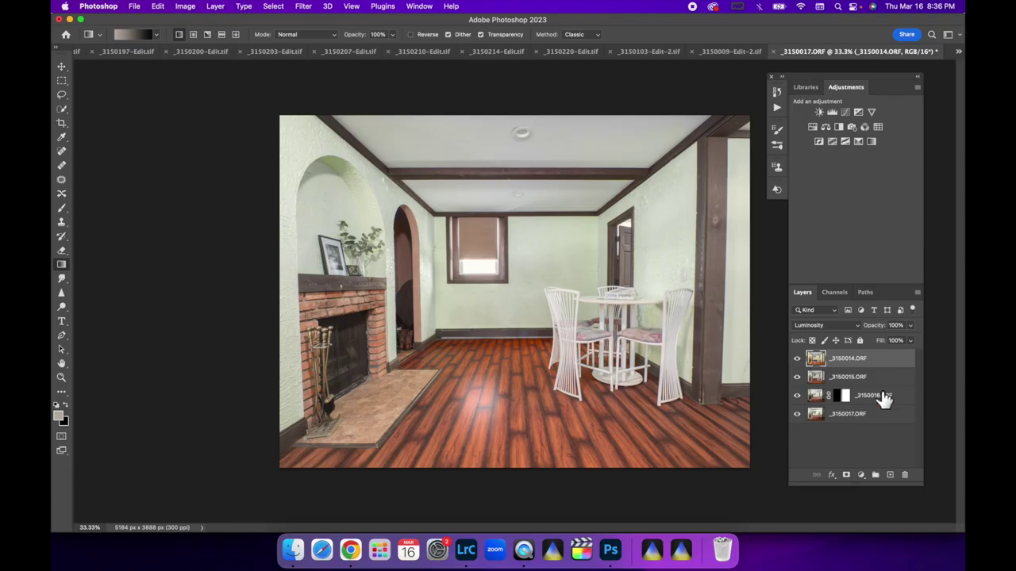
pyautogui.click(911, 329)
# Step: Set _3150014.ORF to 50% opacity, add a mask, and ready a black brush
pyautogui.click(887, 341)
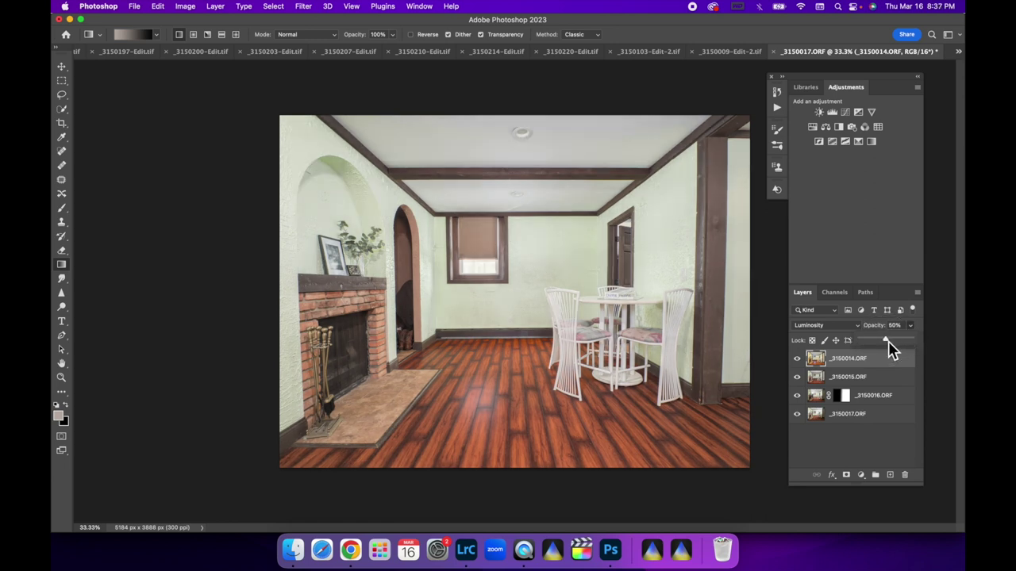
pyautogui.click(846, 476)
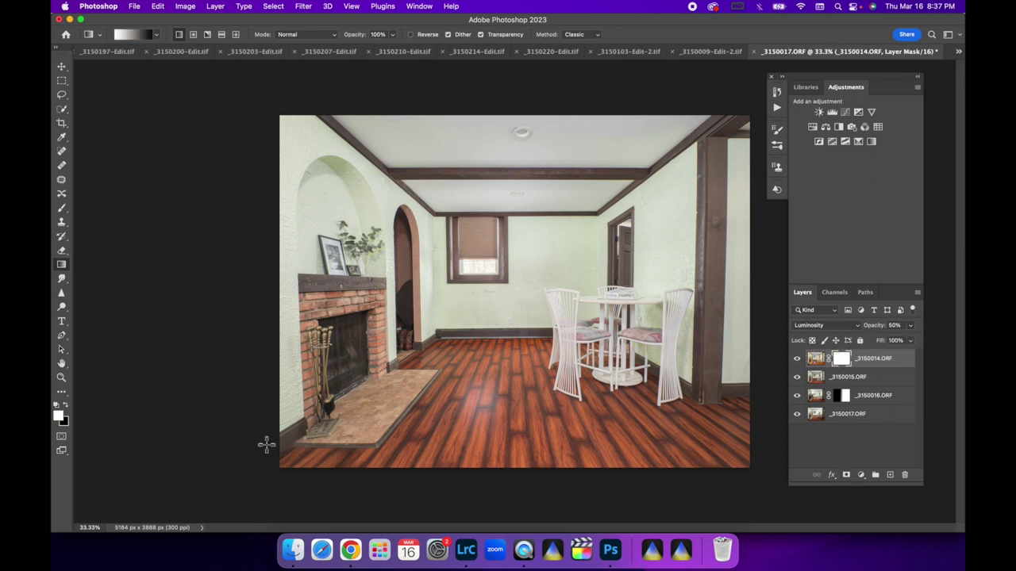
pyautogui.click(65, 407)
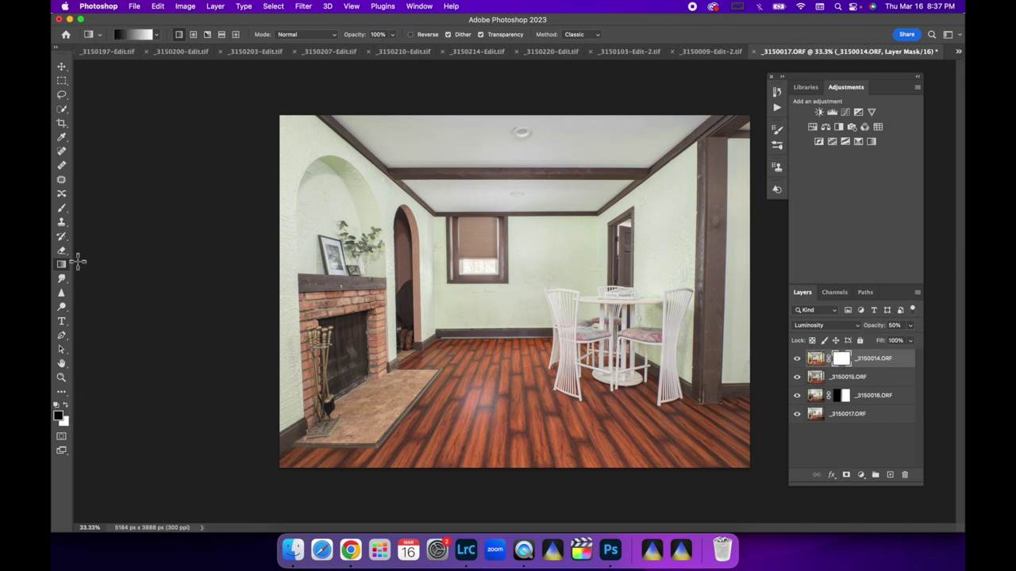
pyautogui.click(61, 207)
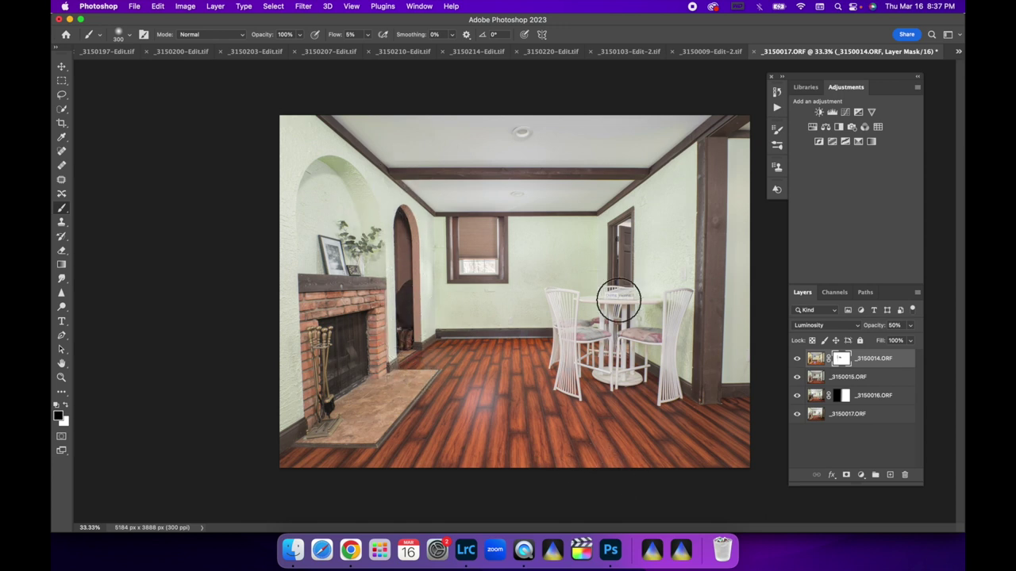
# Step: Flatten the composite into one layer and save it back to Lightroom
pyautogui.click(870, 418)
pyautogui.rightClick(870, 418)
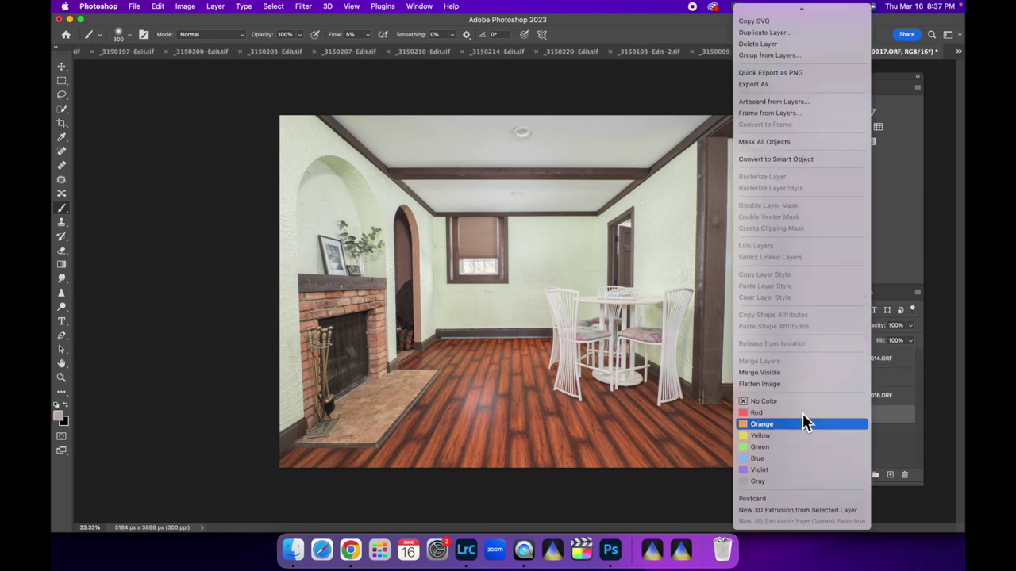
pyautogui.press('Escape')
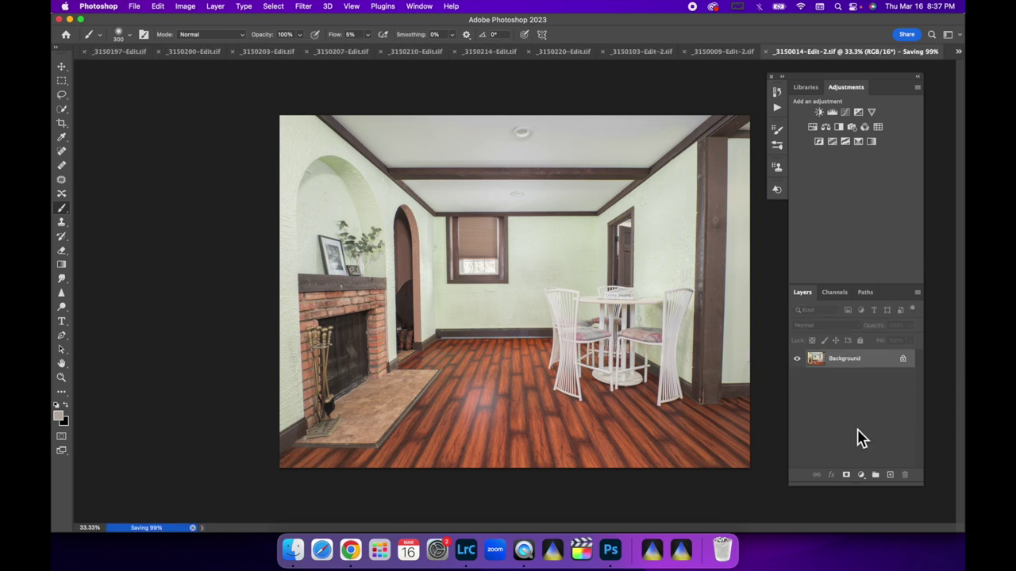
pyautogui.press('super+Tab')
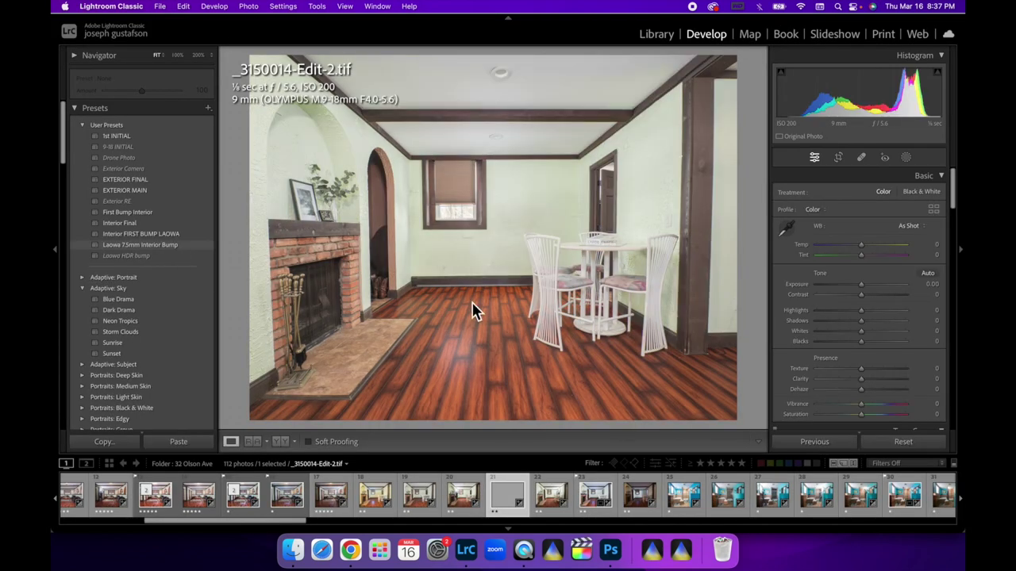
# Step: Apply the Interior Final preset with exposure +0.18, then send the photo to Luminar AI
pyautogui.click(123, 223)
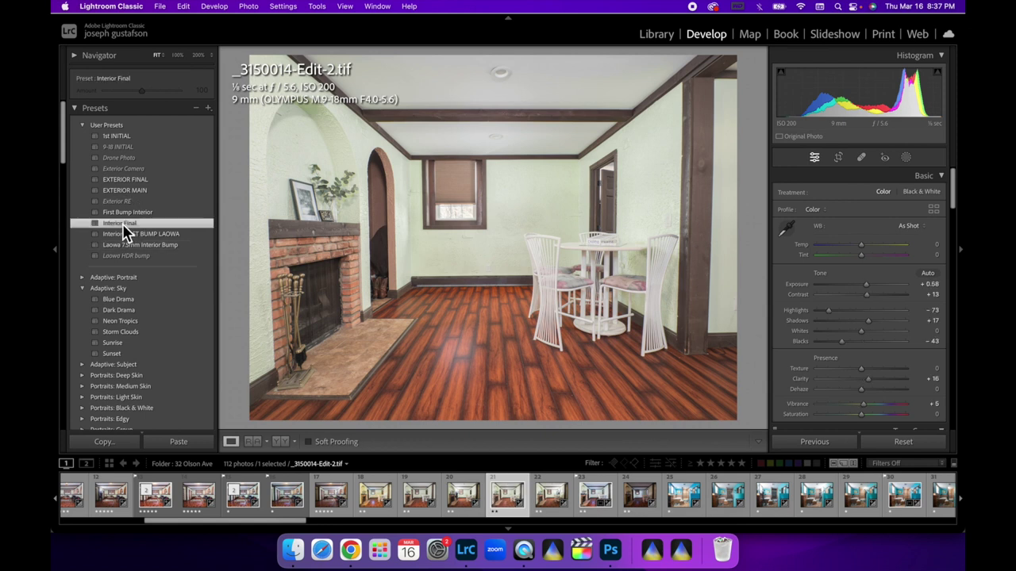
pyautogui.moveTo(901, 91); pyautogui.dragTo(881, 92)
pyautogui.rightClick(480, 206)
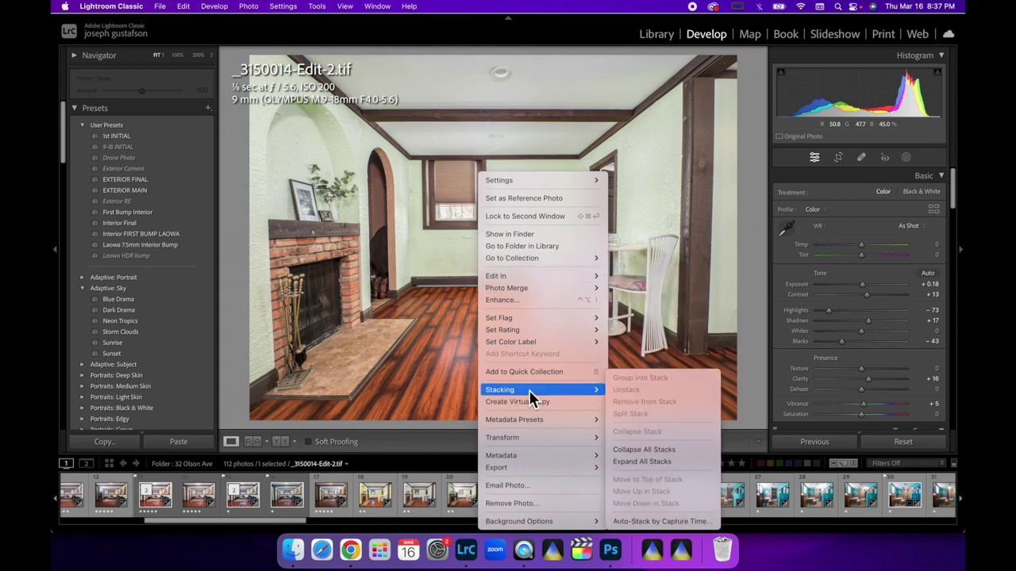
pyautogui.moveTo(517, 328)
pyautogui.moveTo(542, 277)
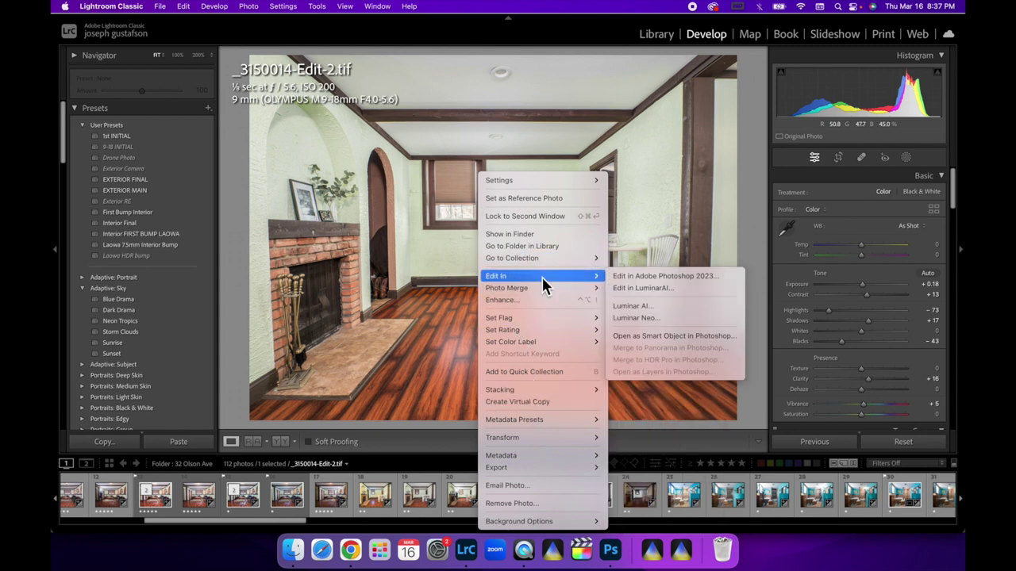
pyautogui.click(677, 287)
pyautogui.click(588, 288)
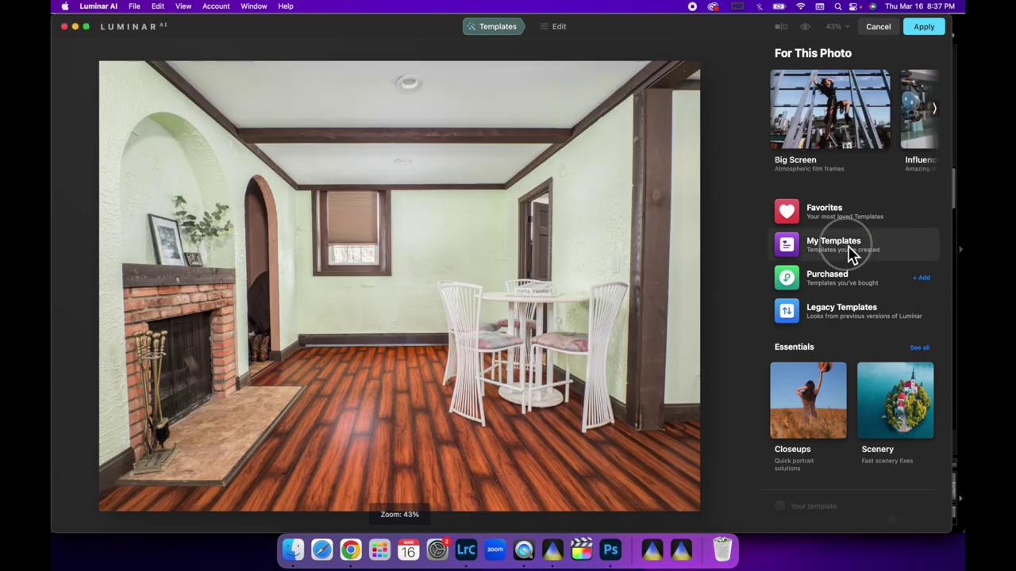
pyautogui.click(851, 249)
# Step: Apply interior bump, preview it off, restore full strength, and return the photo to Lightroom
pyautogui.click(829, 131)
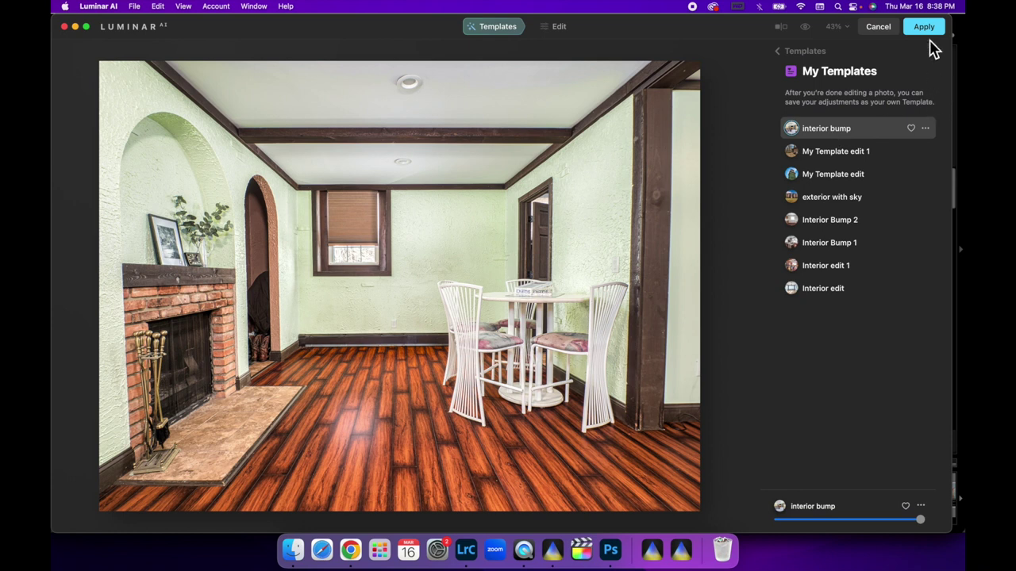
pyautogui.moveTo(926, 524); pyautogui.dragTo(767, 506)
pyautogui.doubleClick(767, 509)
pyautogui.click(931, 32)
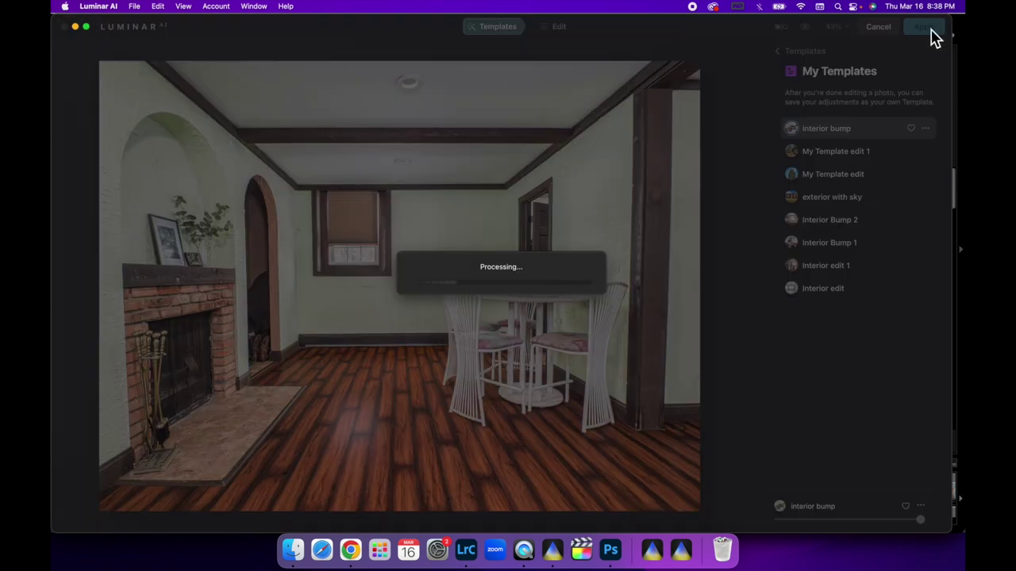